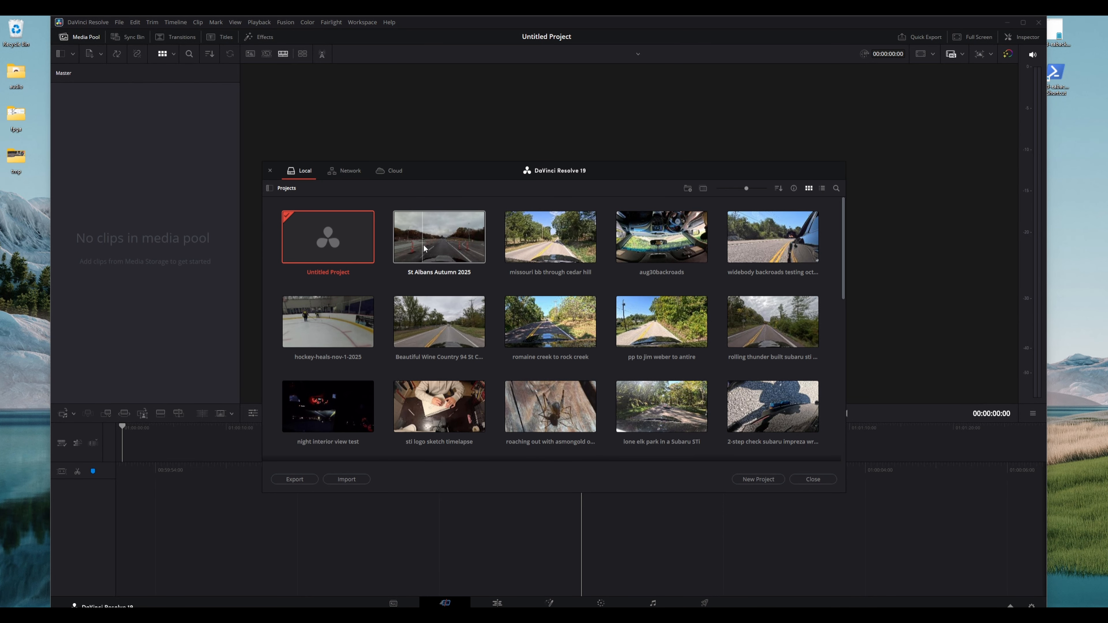
Open the St Albans Autumn 2025 project and play the timeline backwards from the playhead
double_click(446, 258)
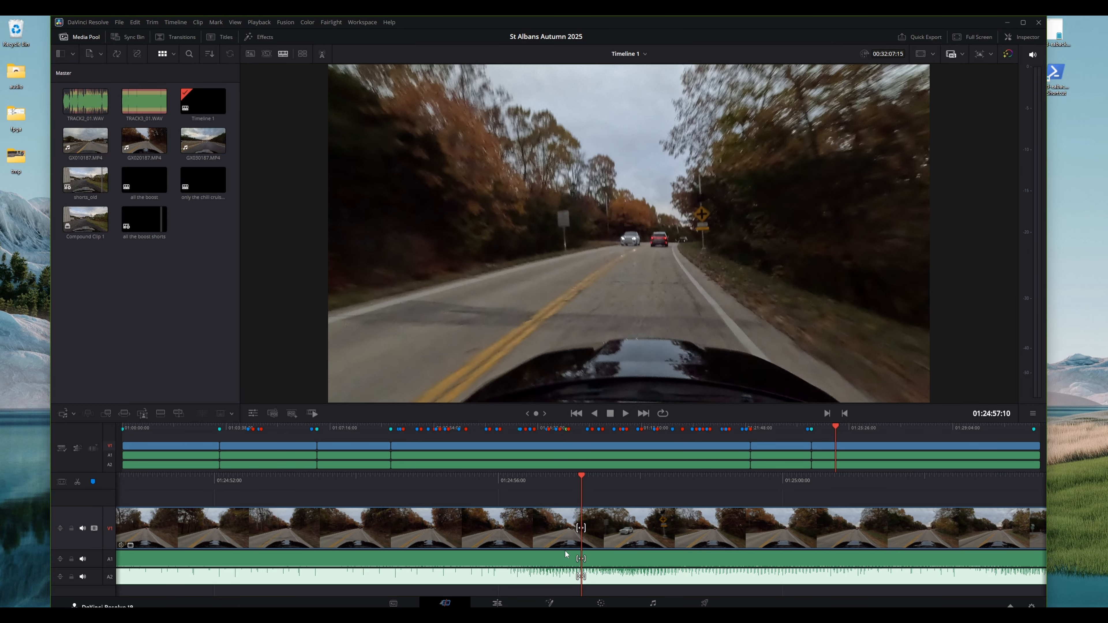
key(j)
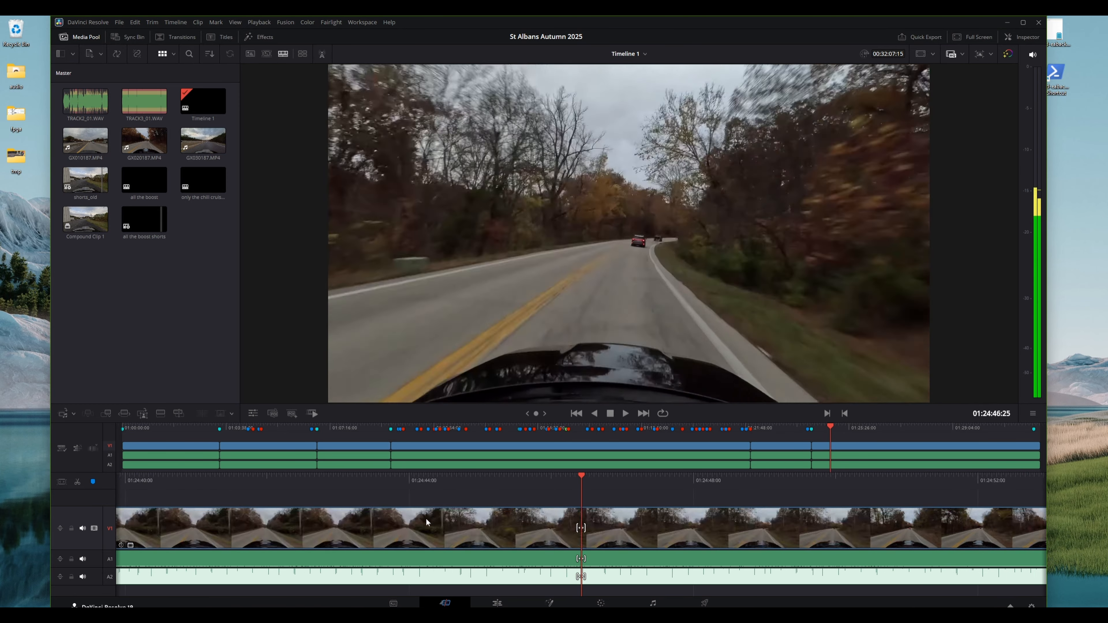
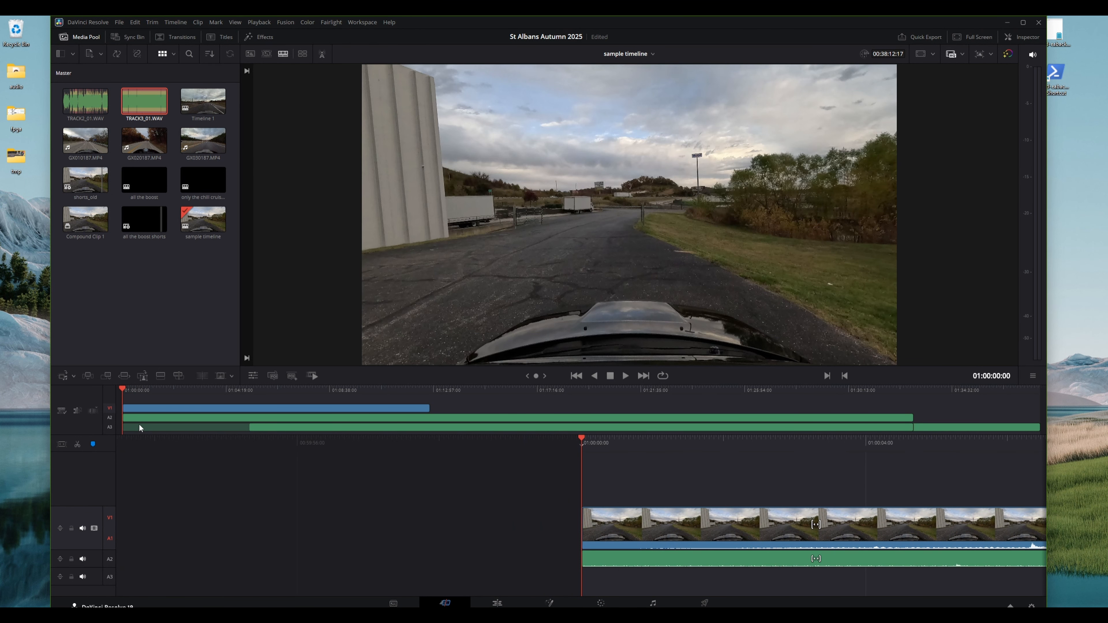
Play through the start of the timeline to review the video and its audio tracks
click(155, 449)
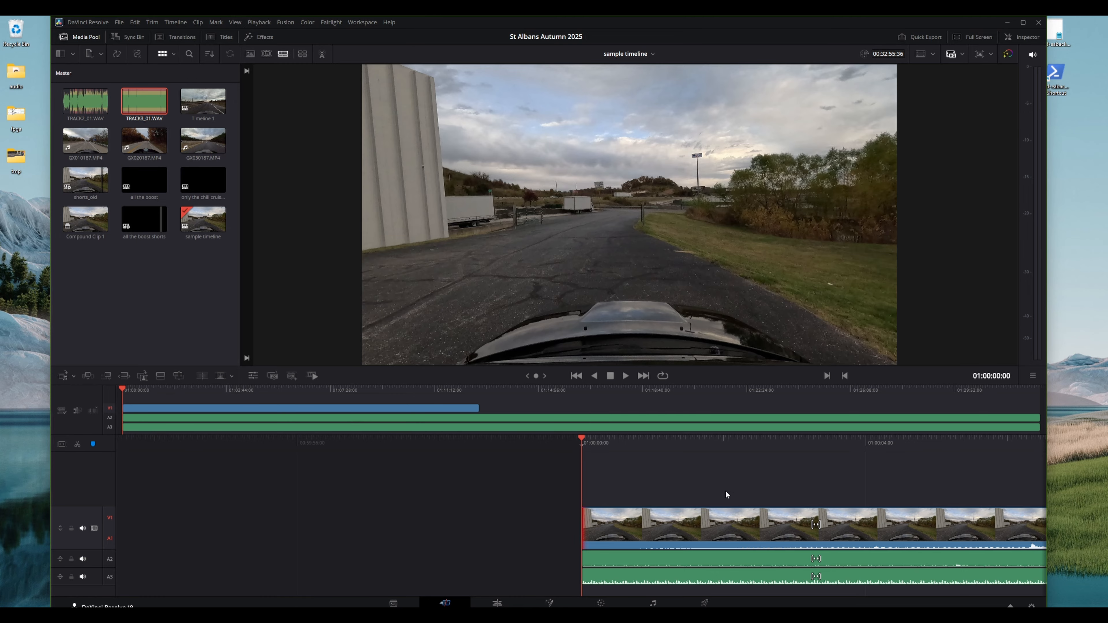
key(space)
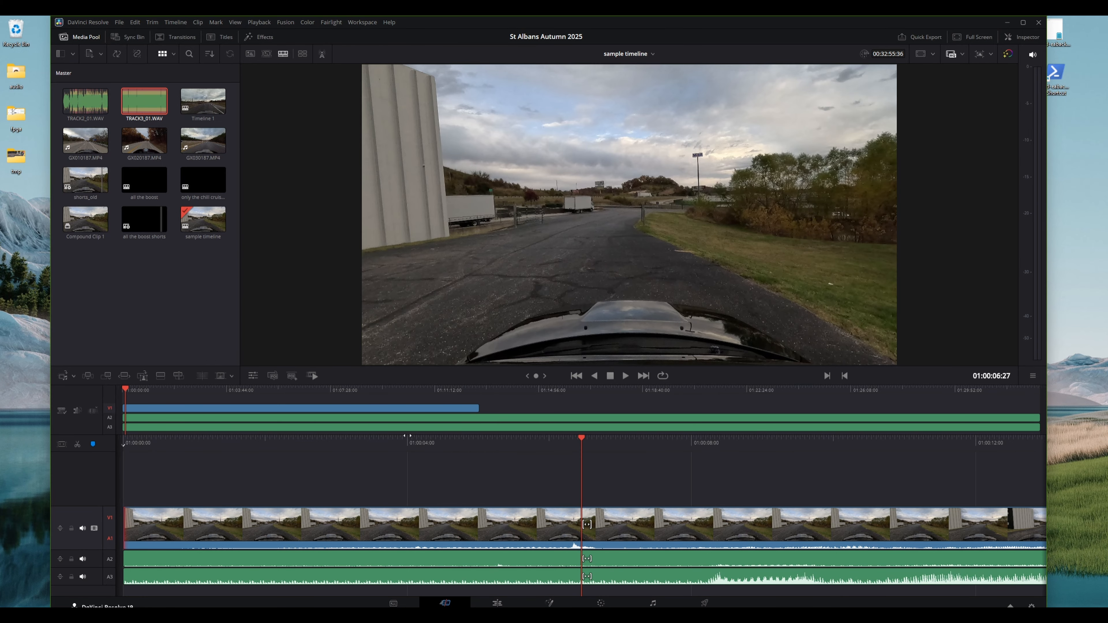
drag(373, 440, 570, 468)
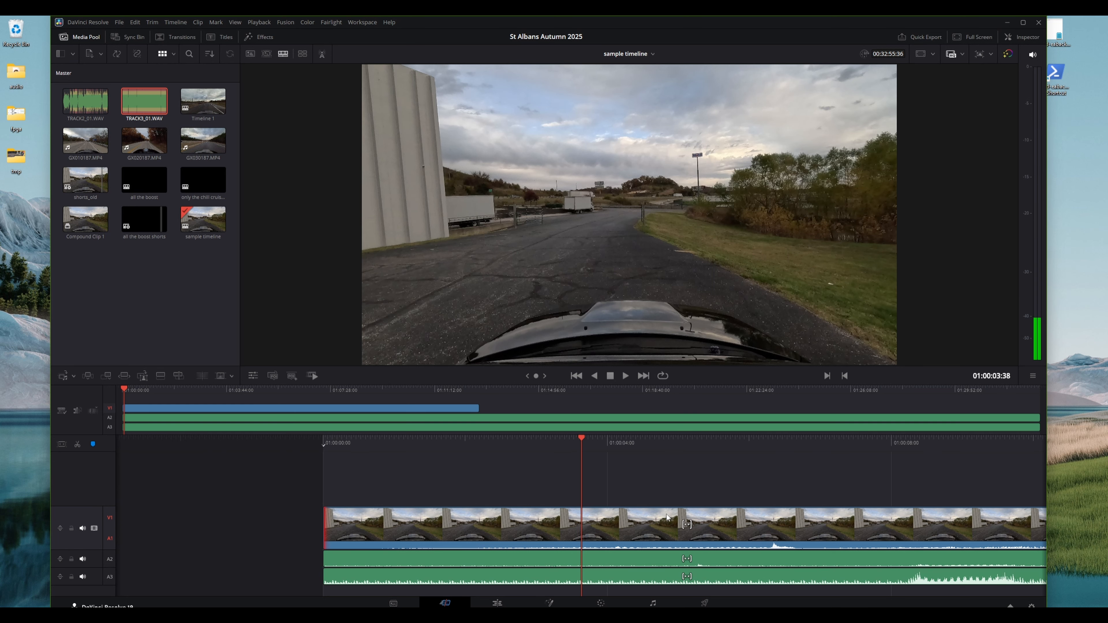
key(space)
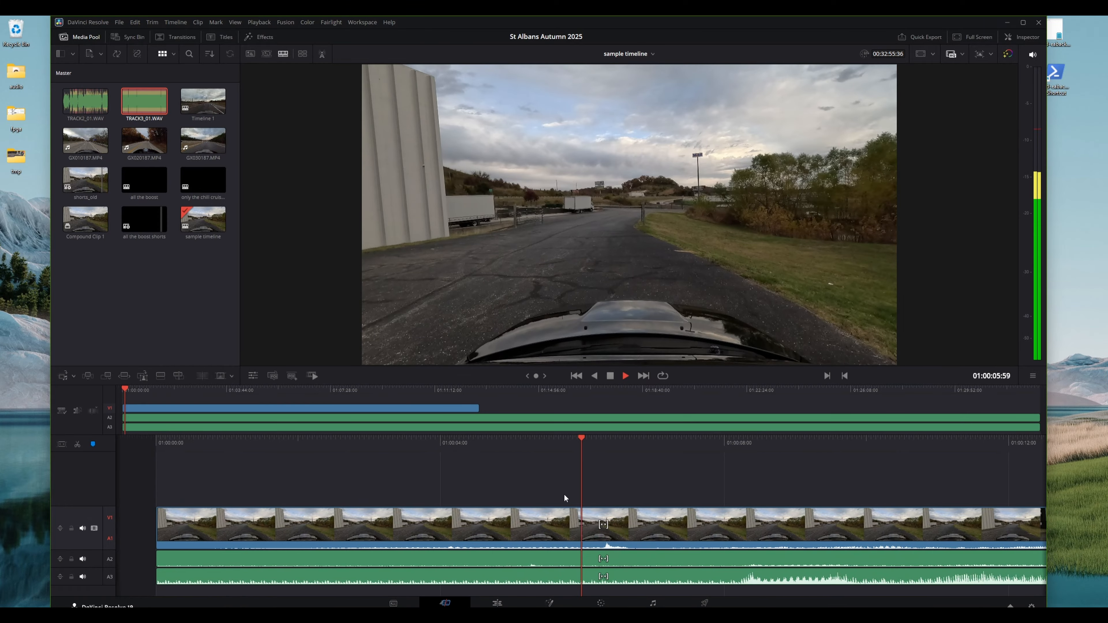
key(space)
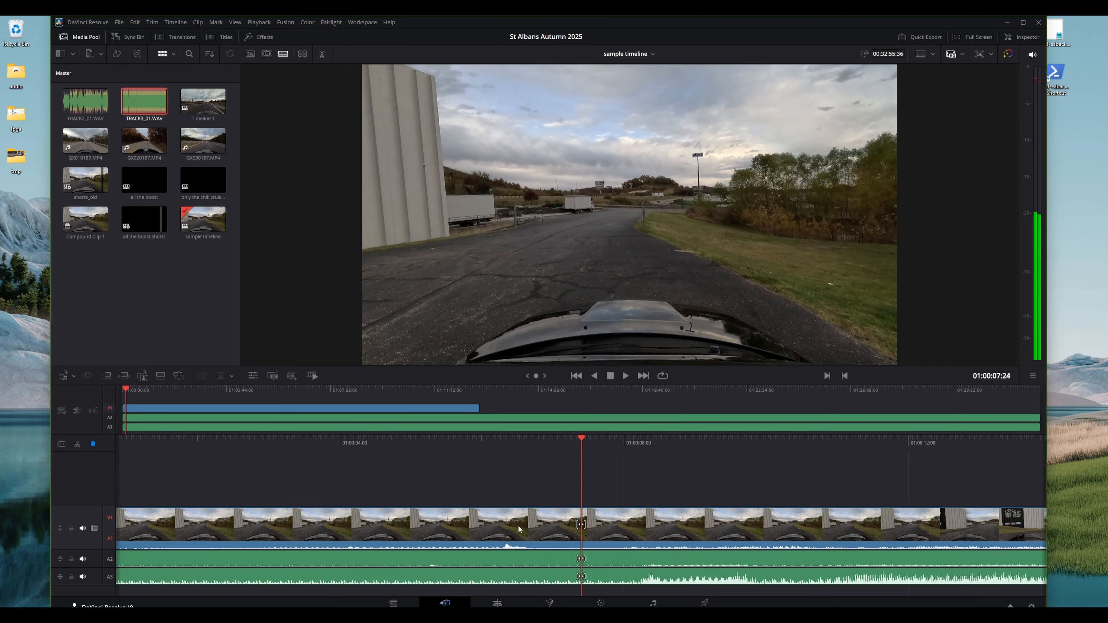
Slide the TRACK2 and TRACK3 audio clips slightly later to align with the video, and save the project
click(521, 546)
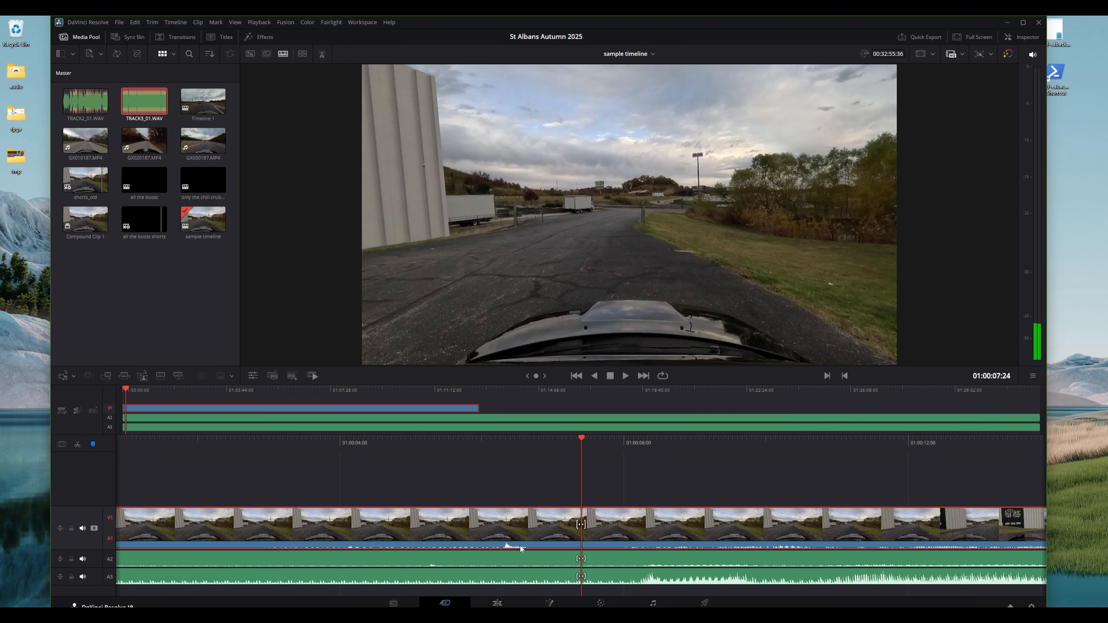
click(439, 561)
click(439, 576)
click(442, 561)
click(442, 575)
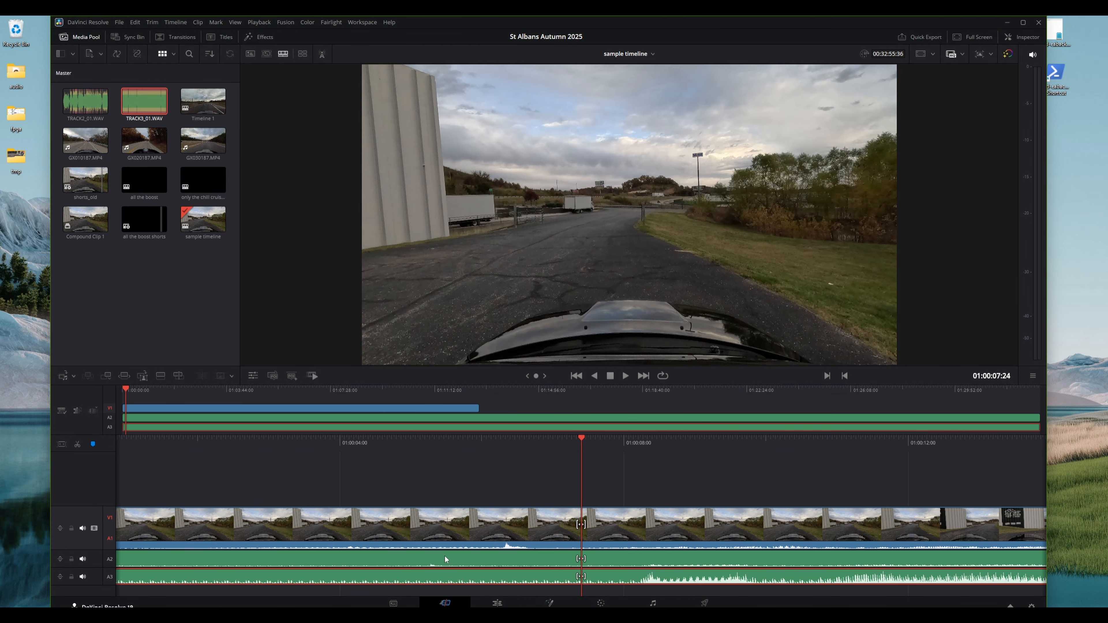
click(445, 560)
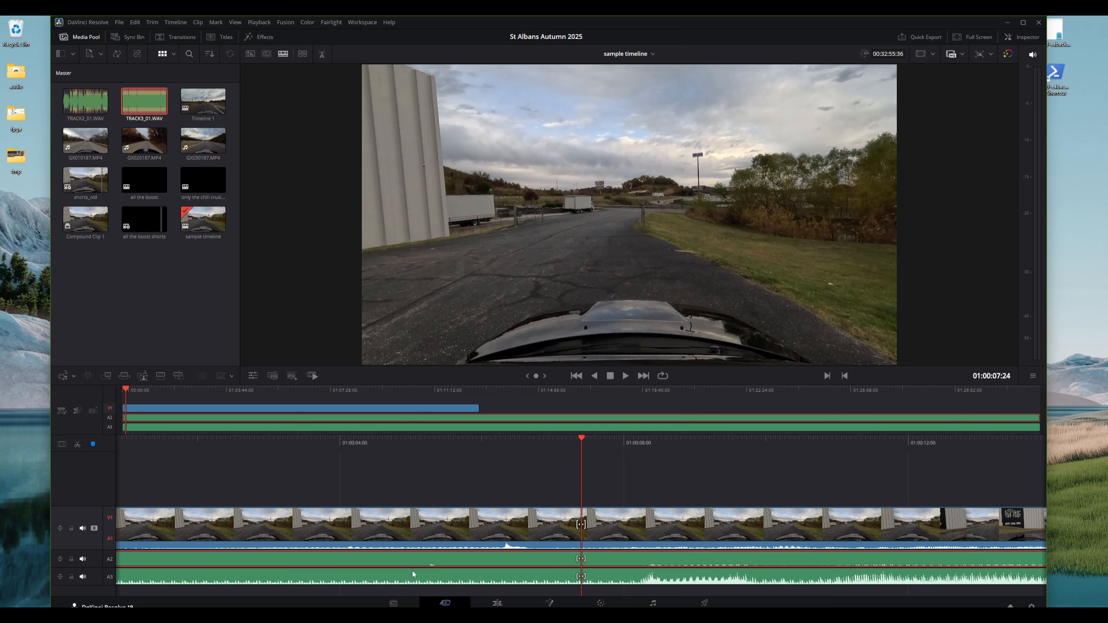
ctrl+click(399, 578)
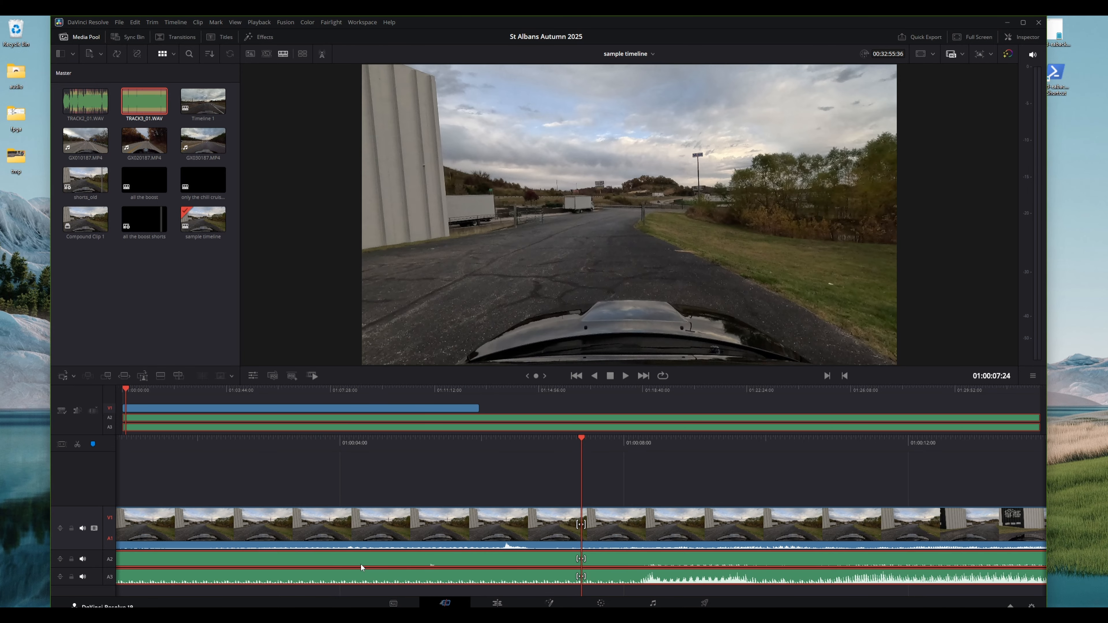
drag(357, 561, 432, 559)
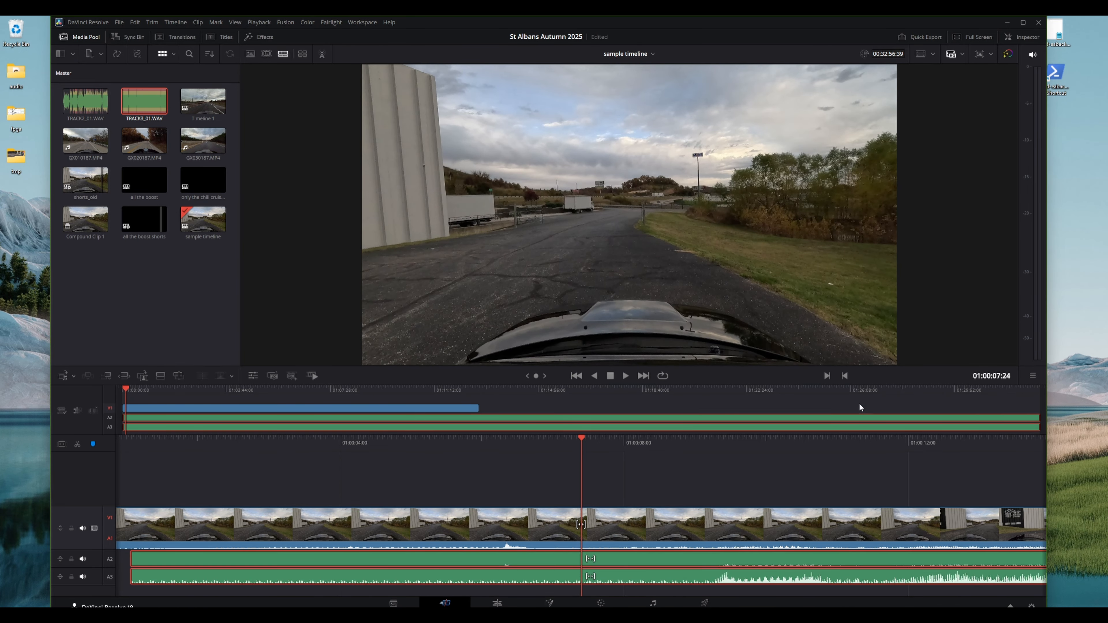
key(ctrl+s)
On the Edit page, zoom into the timeline and nudge both external audio clips to line their waveforms up with the camera audio
click(497, 603)
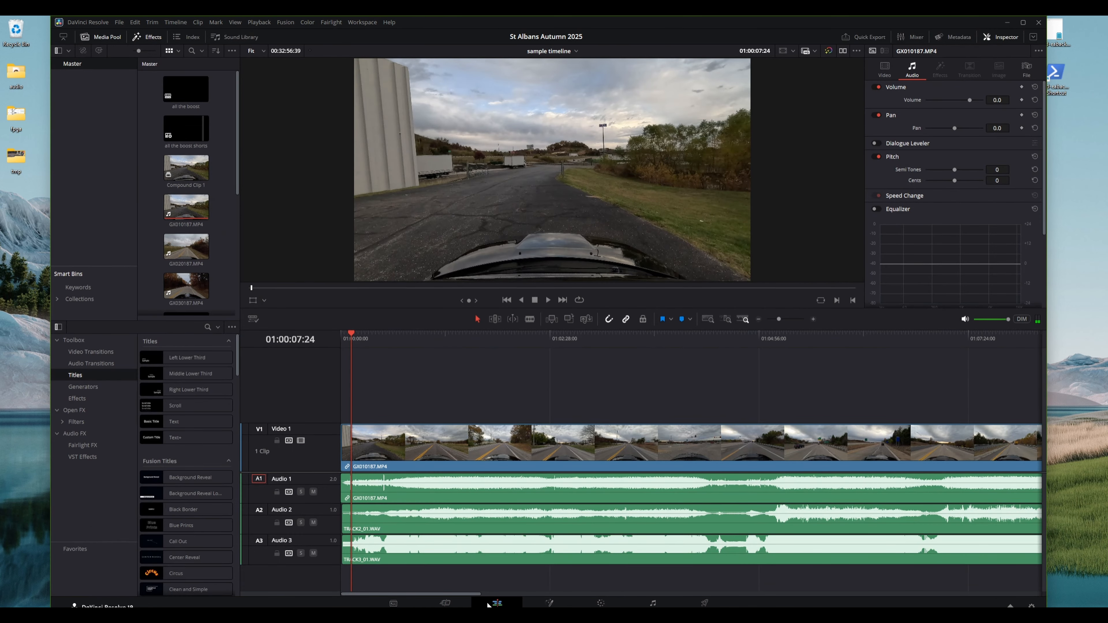
click(814, 319)
click(814, 320)
click(814, 319)
click(814, 319)
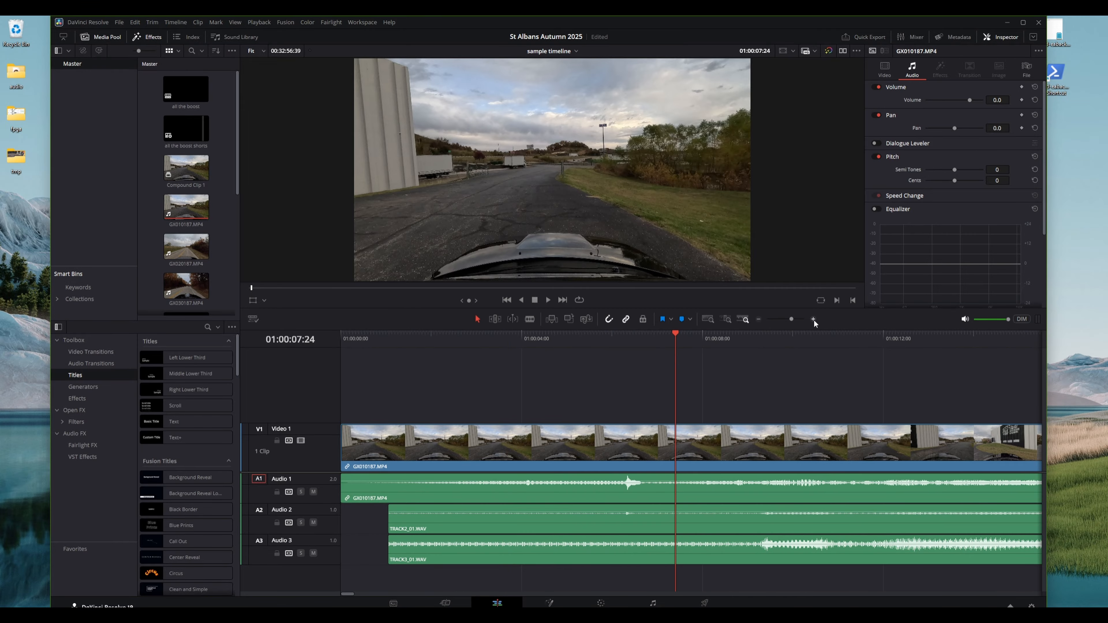
click(814, 319)
click(814, 319)
click(814, 320)
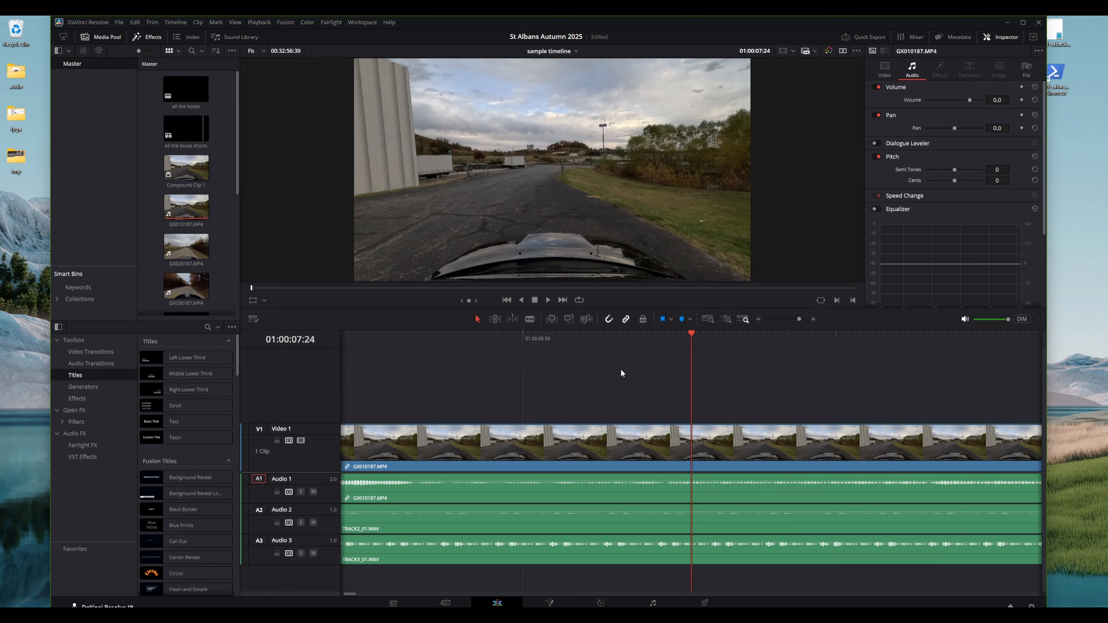
scroll(621, 369, left, 6)
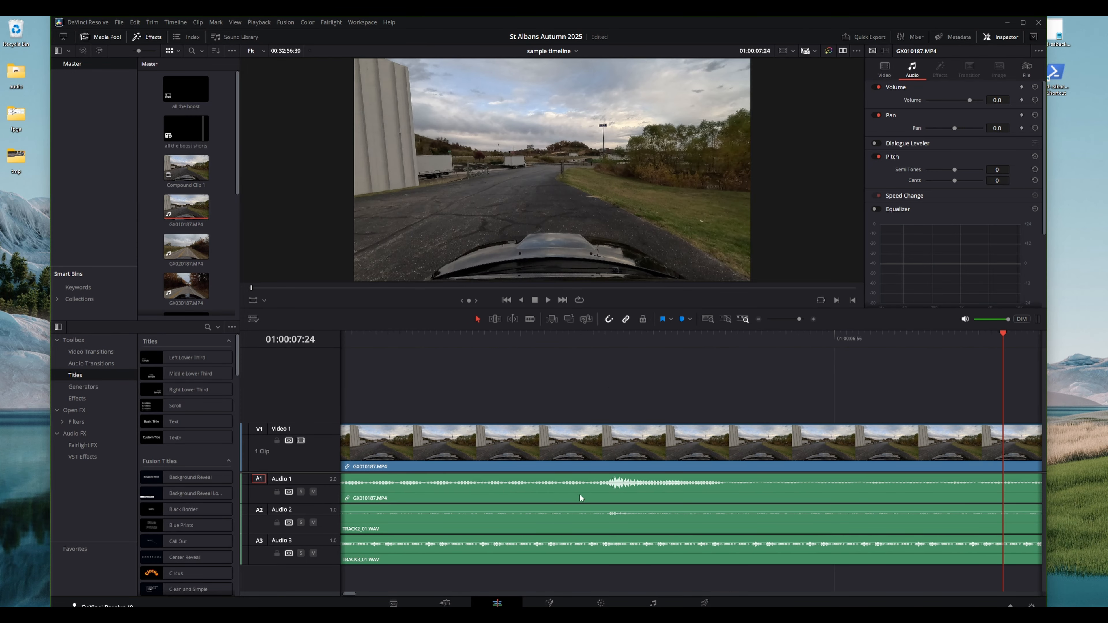
click(587, 523)
ctrl+click(598, 545)
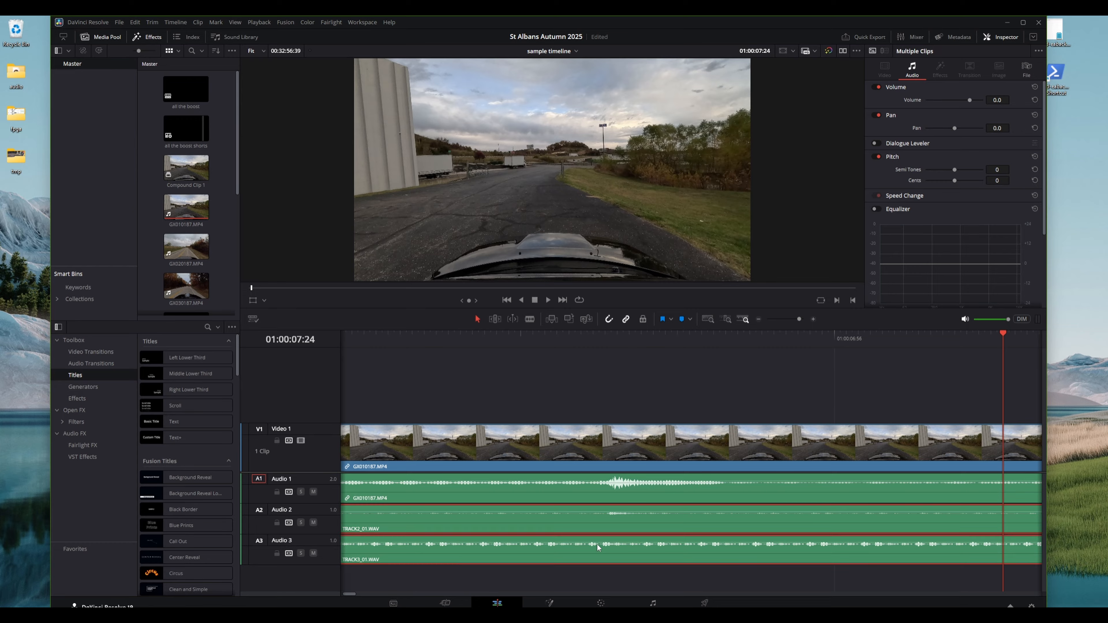
drag(613, 524, 615, 521)
click(813, 319)
scroll(575, 531, left, 10)
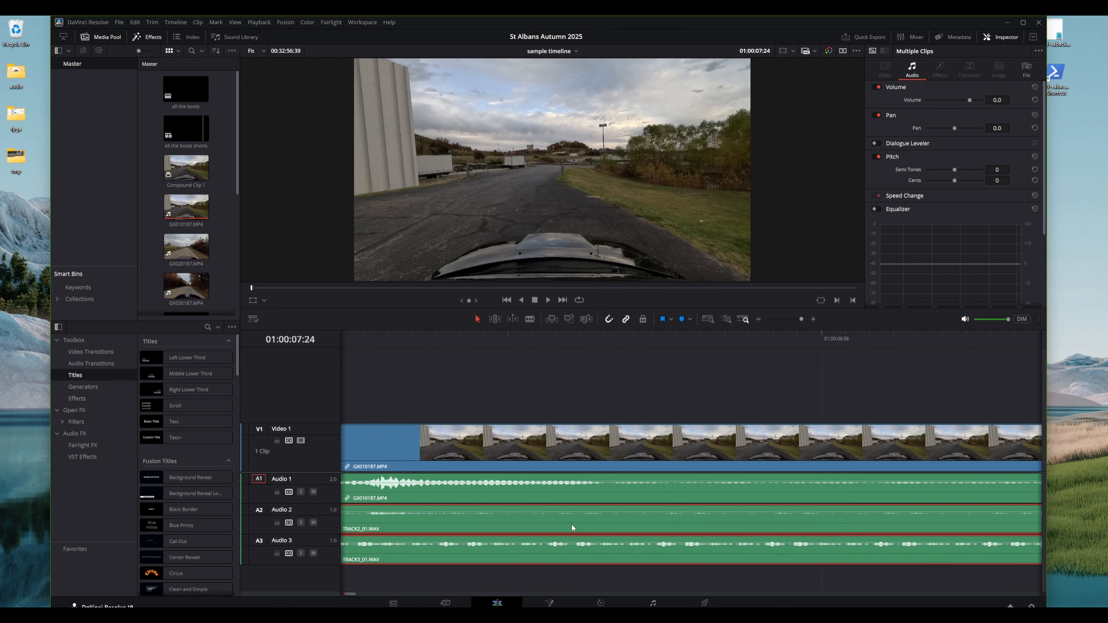
scroll(566, 516, right, 5)
drag(583, 527, 603, 517)
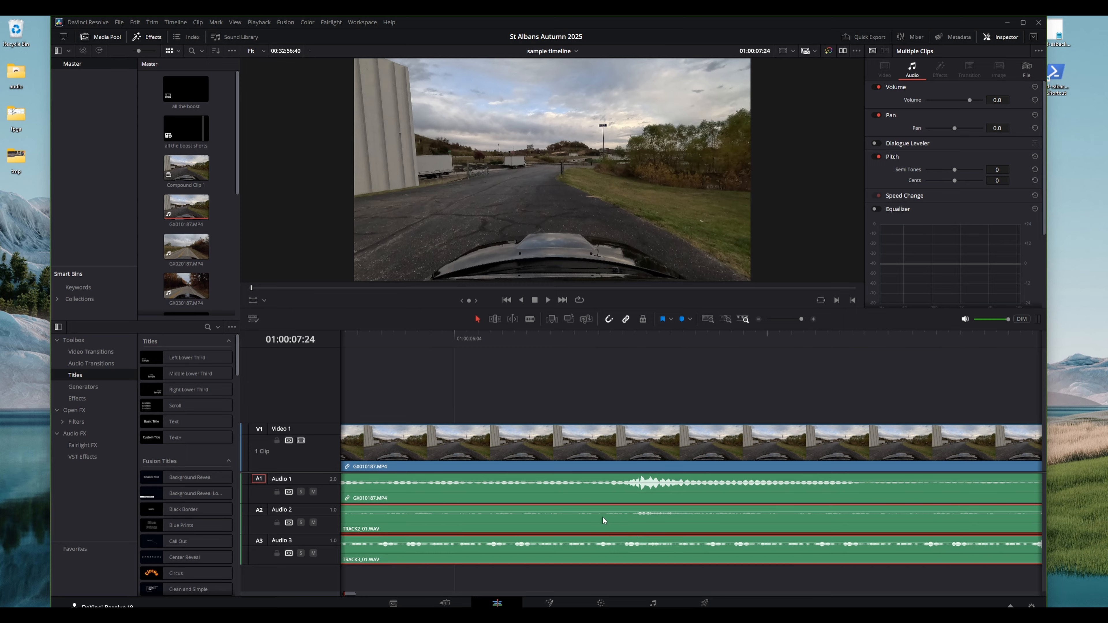
Zoom the timeline back out and play from near the start to check the audio sync
scroll(534, 380, left, 15)
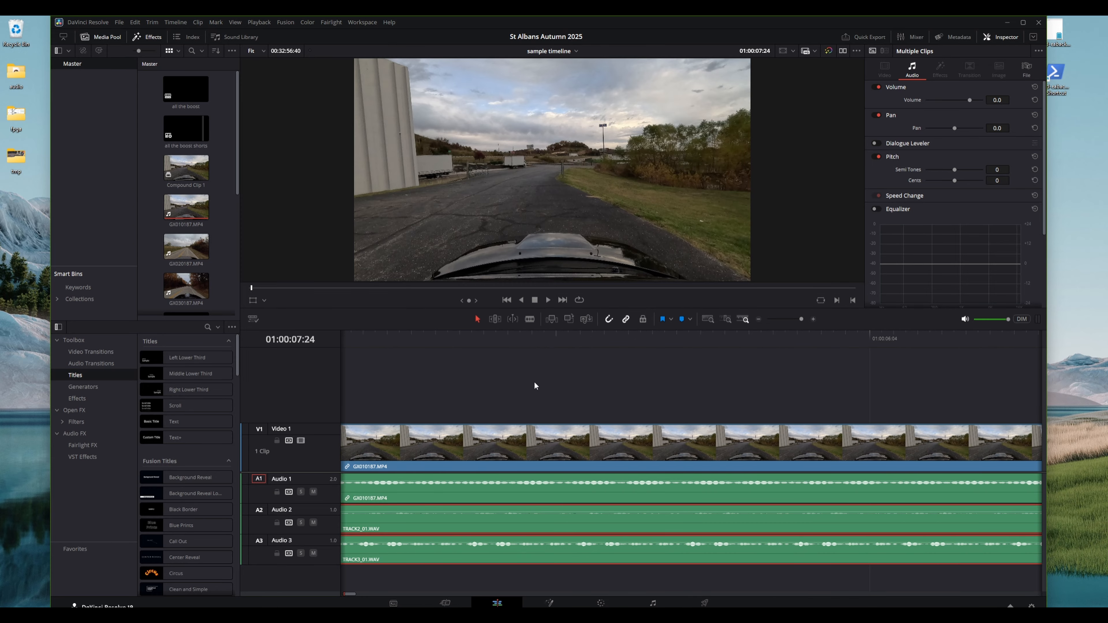
click(548, 395)
click(758, 321)
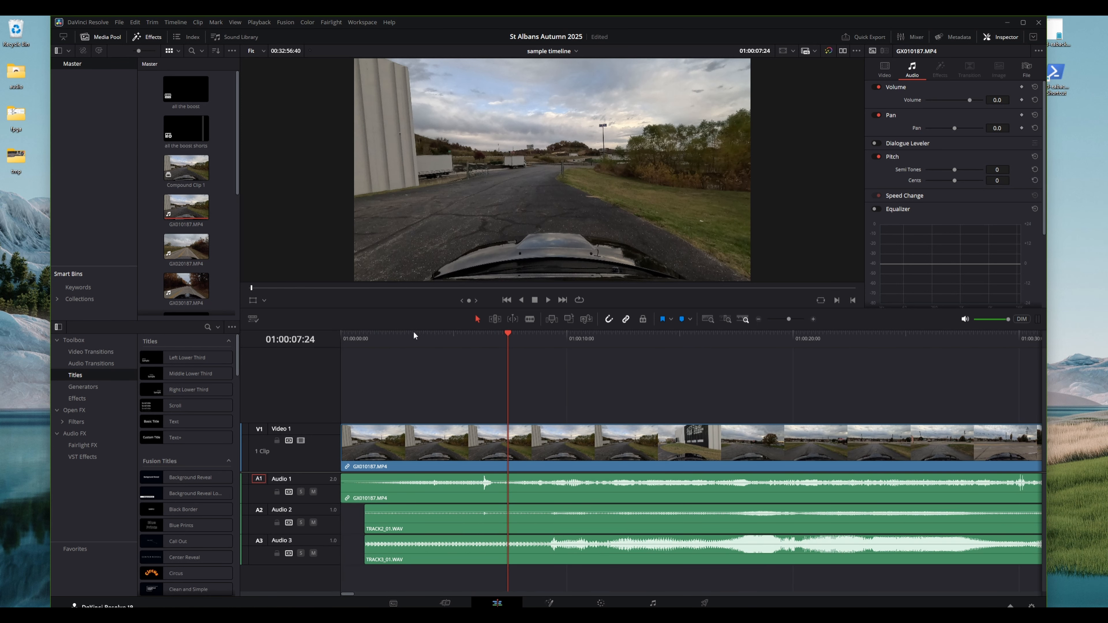
drag(417, 336, 442, 340)
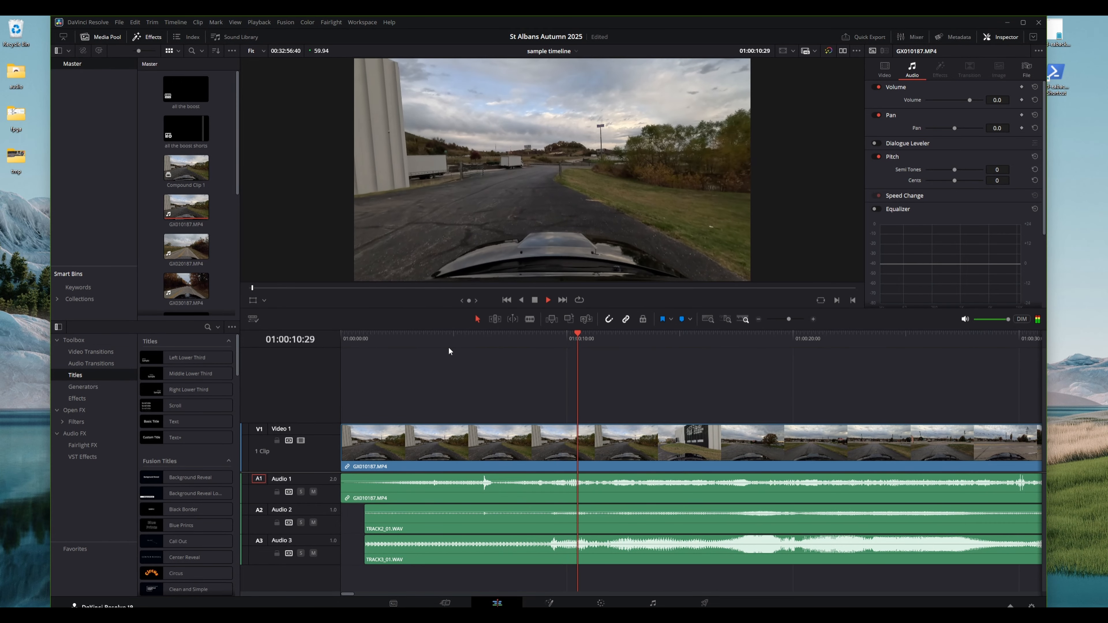
key(space)
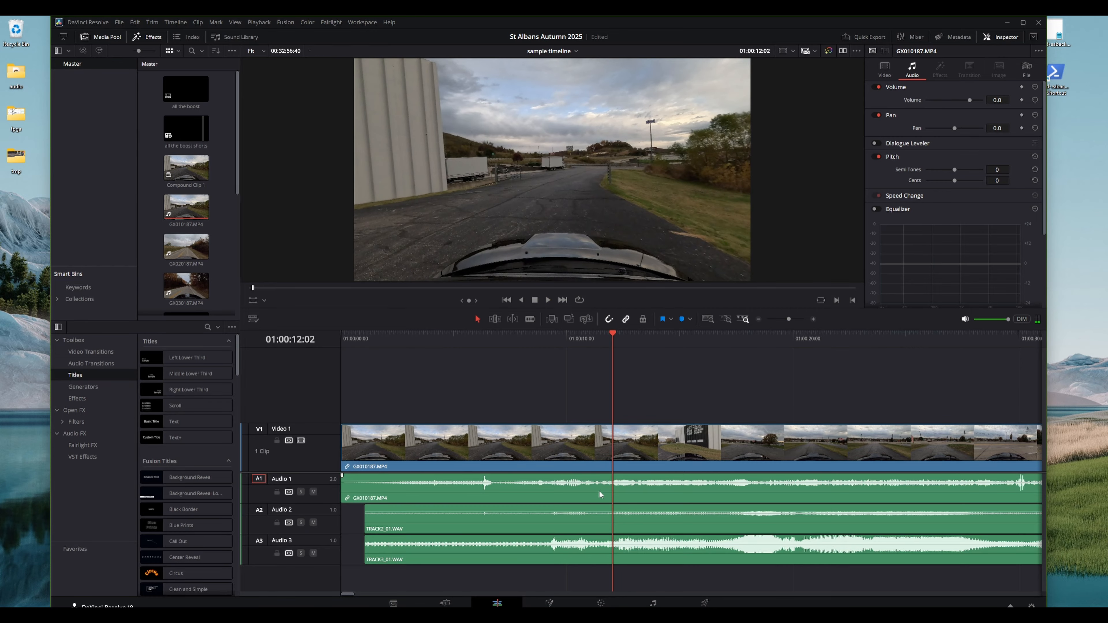
Mute the Audio 1 track and unlink the camera clip's video from its audio
click(314, 492)
click(540, 487)
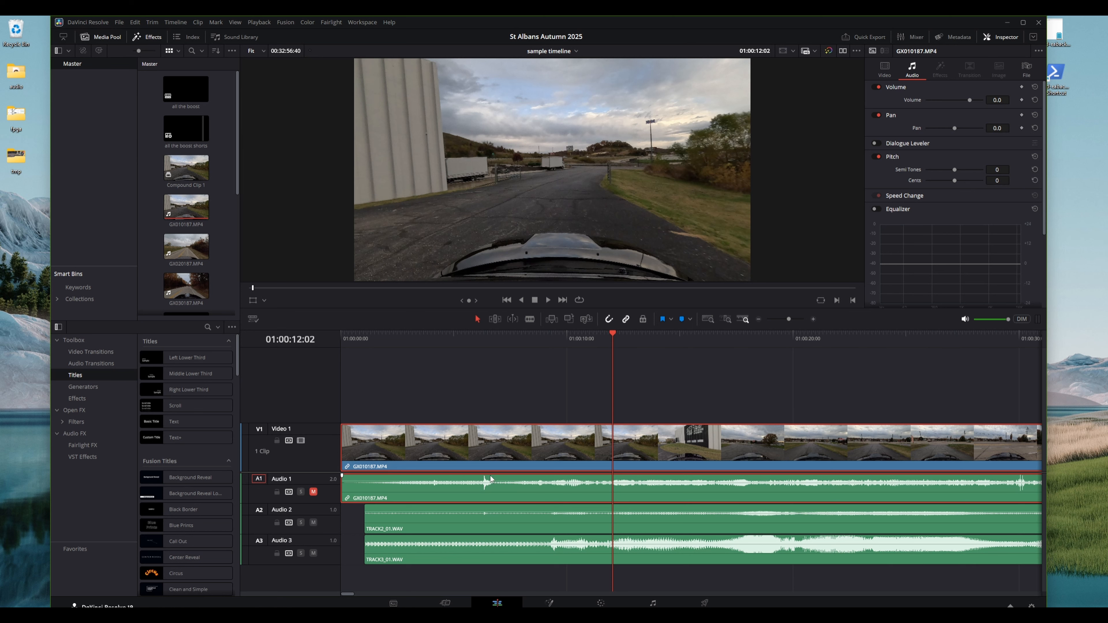
right_click(498, 452)
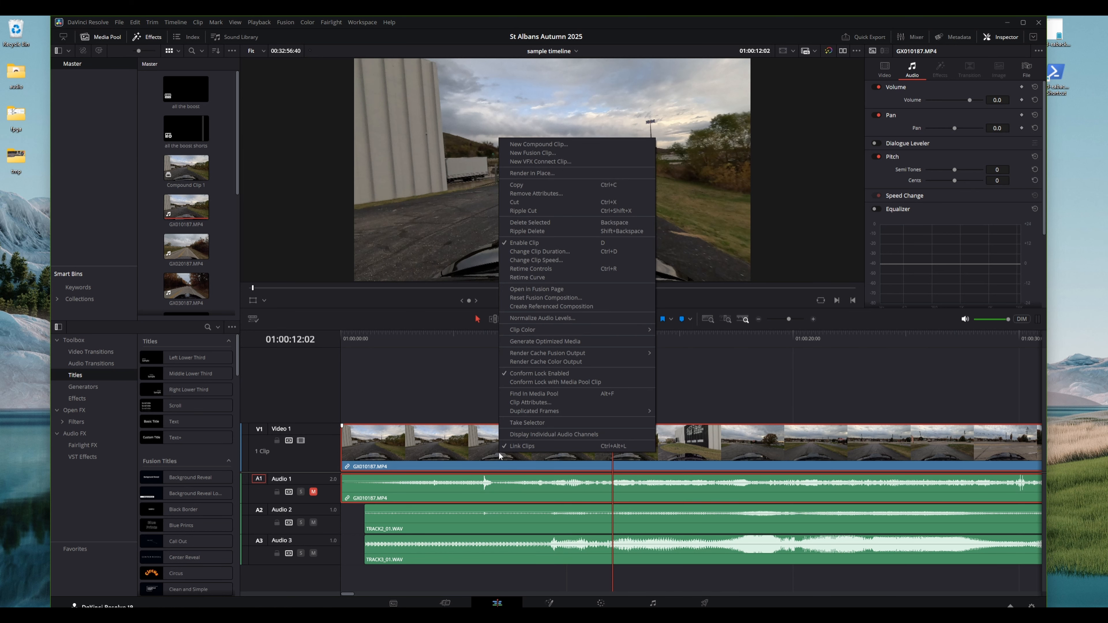
click(519, 446)
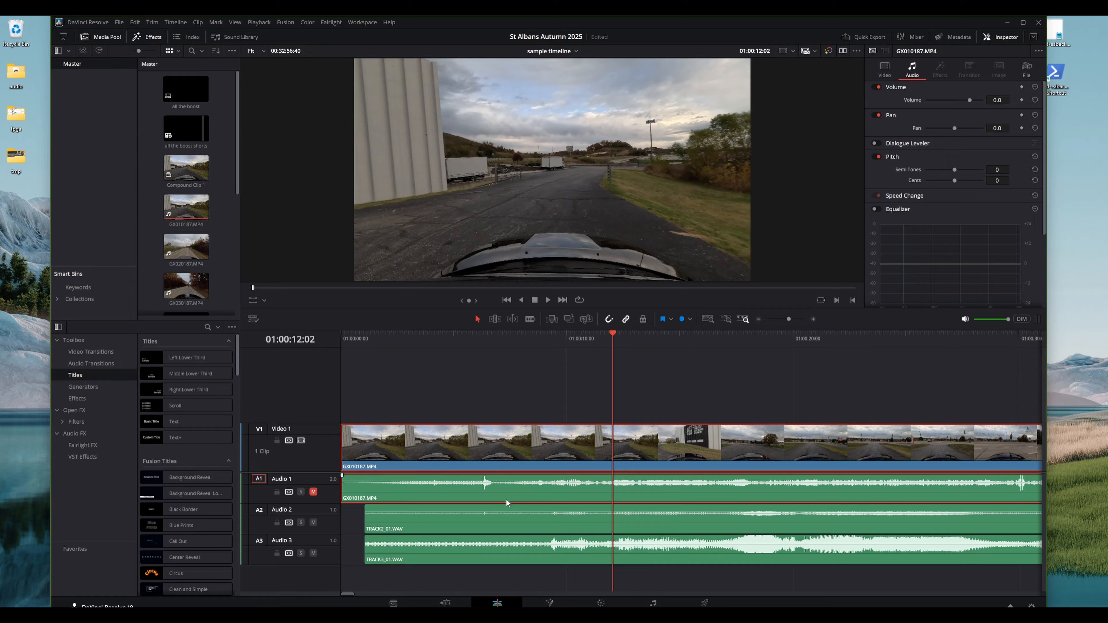
Delete the camera audio clip from Audio 1 while keeping the video clip on Video 1
click(514, 522)
click(510, 455)
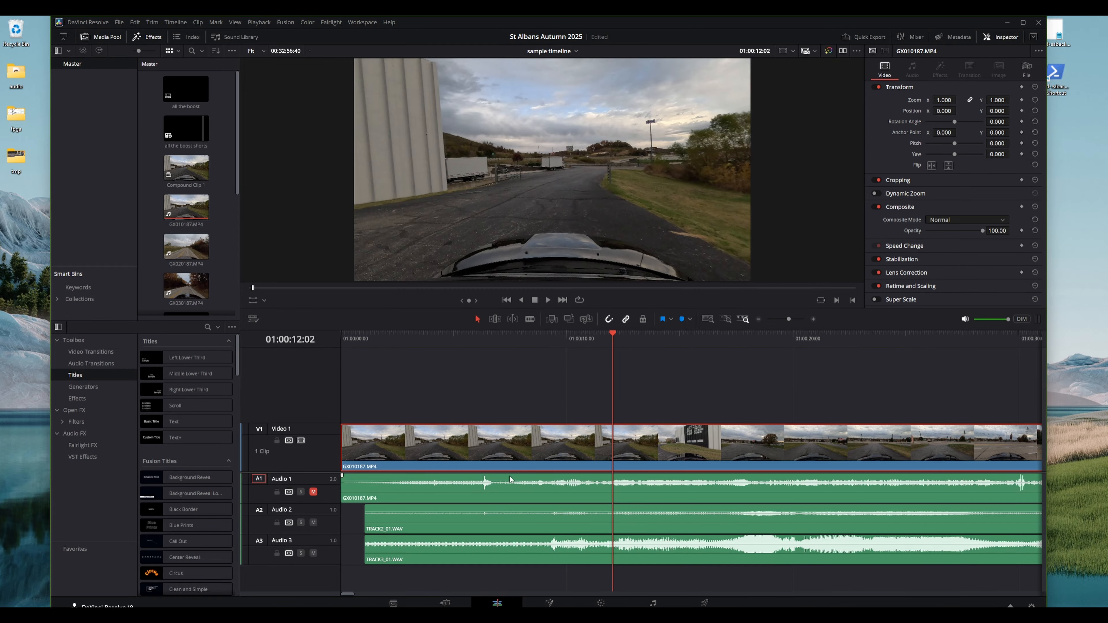
click(510, 480)
click(509, 455)
click(508, 499)
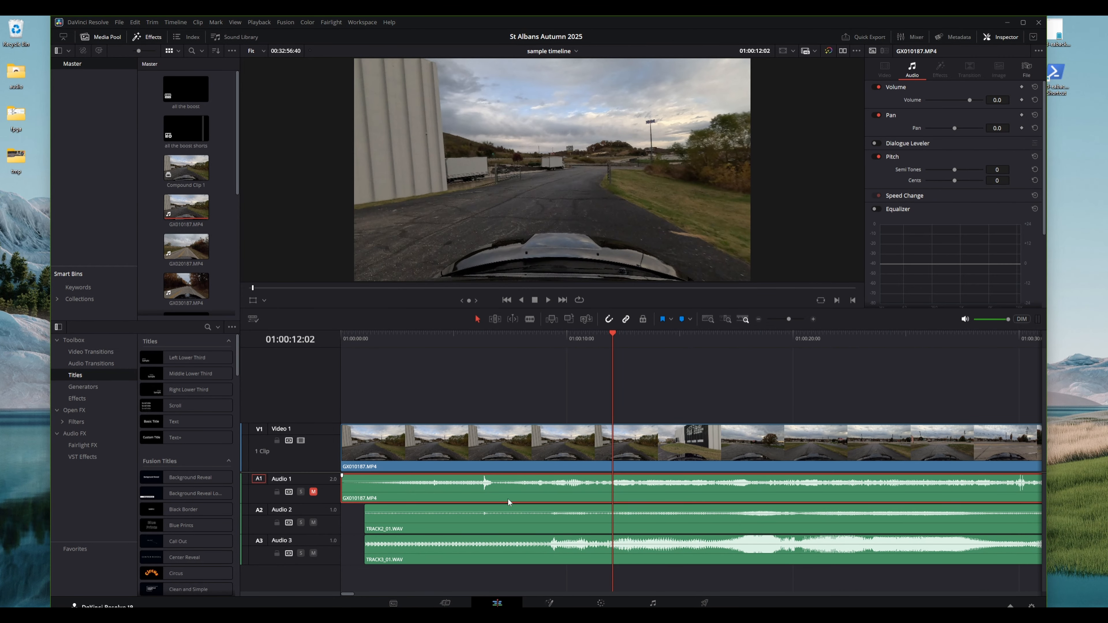
key(Delete)
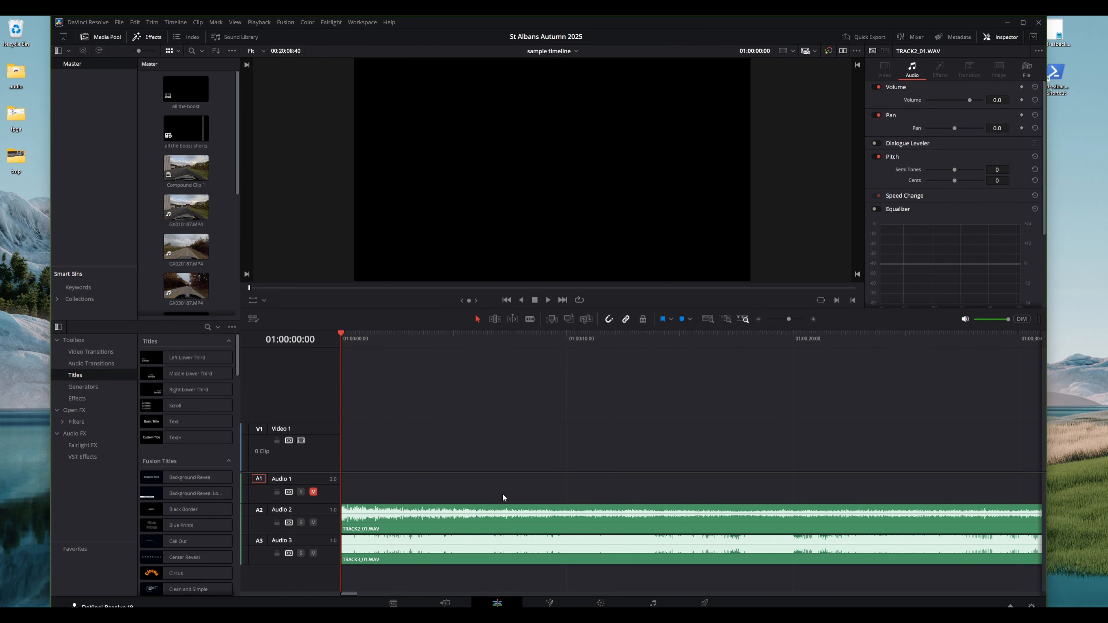
key(ctrl+z)
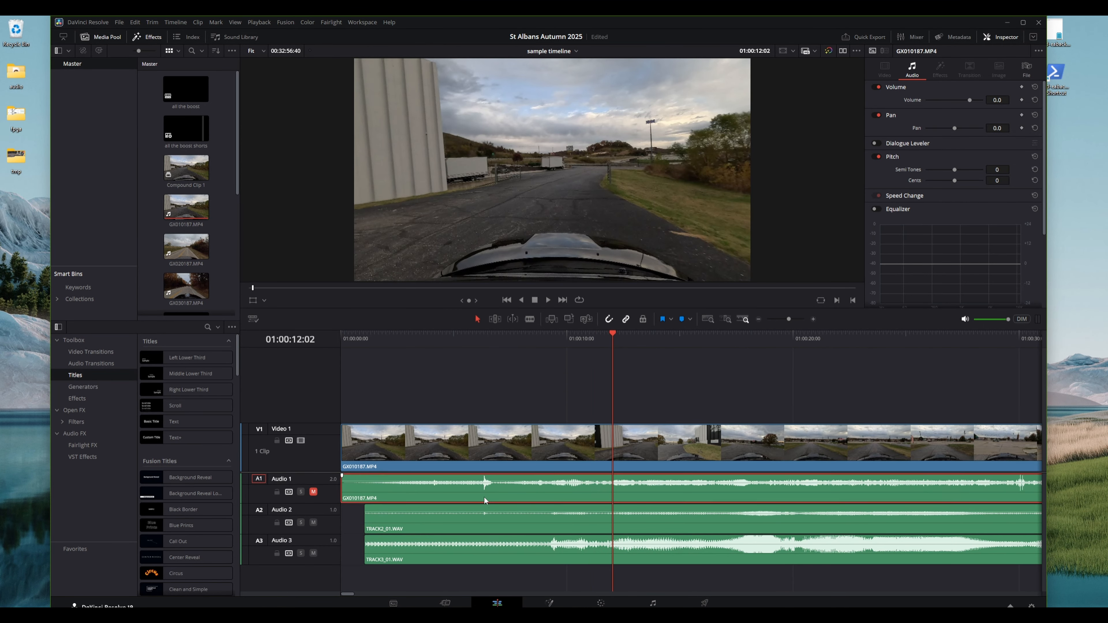
key(Delete)
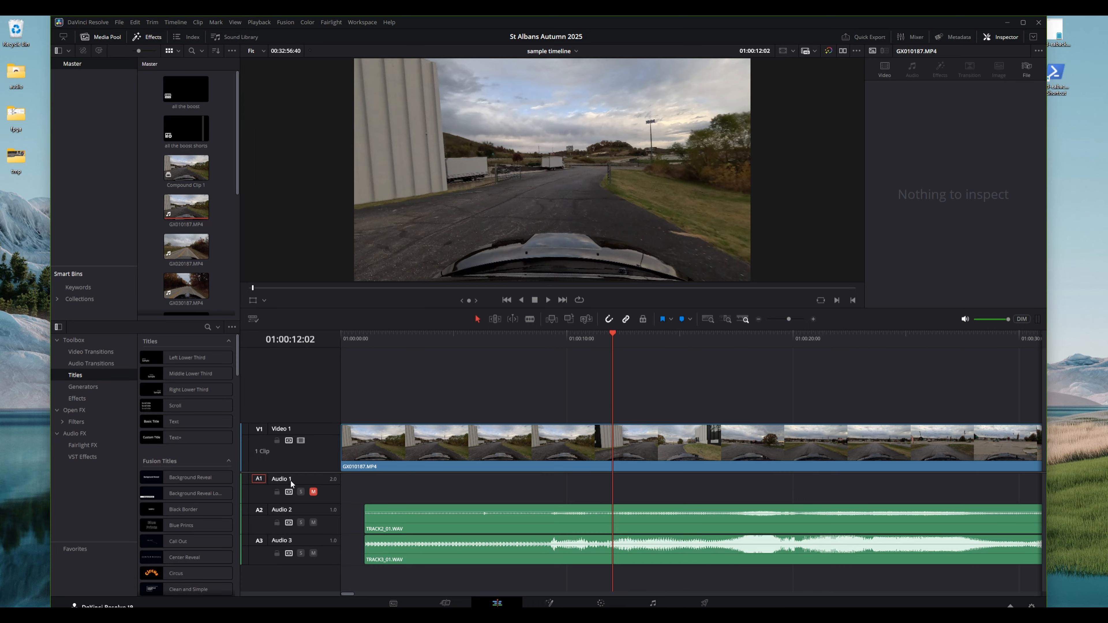
Delete the now empty Audio 1 track
right_click(283, 478)
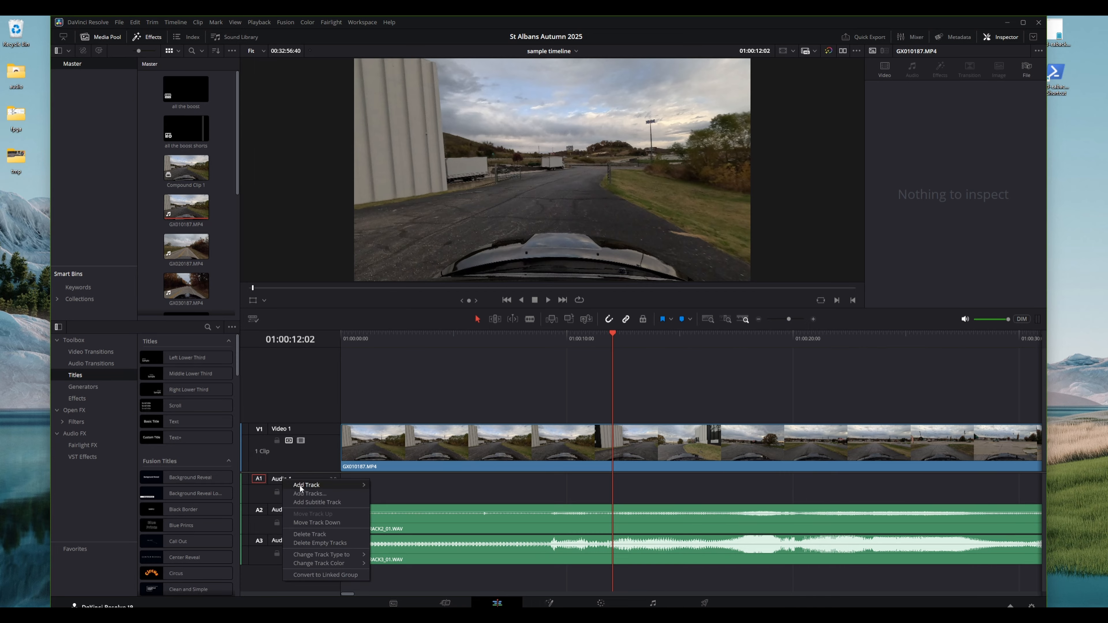
click(314, 544)
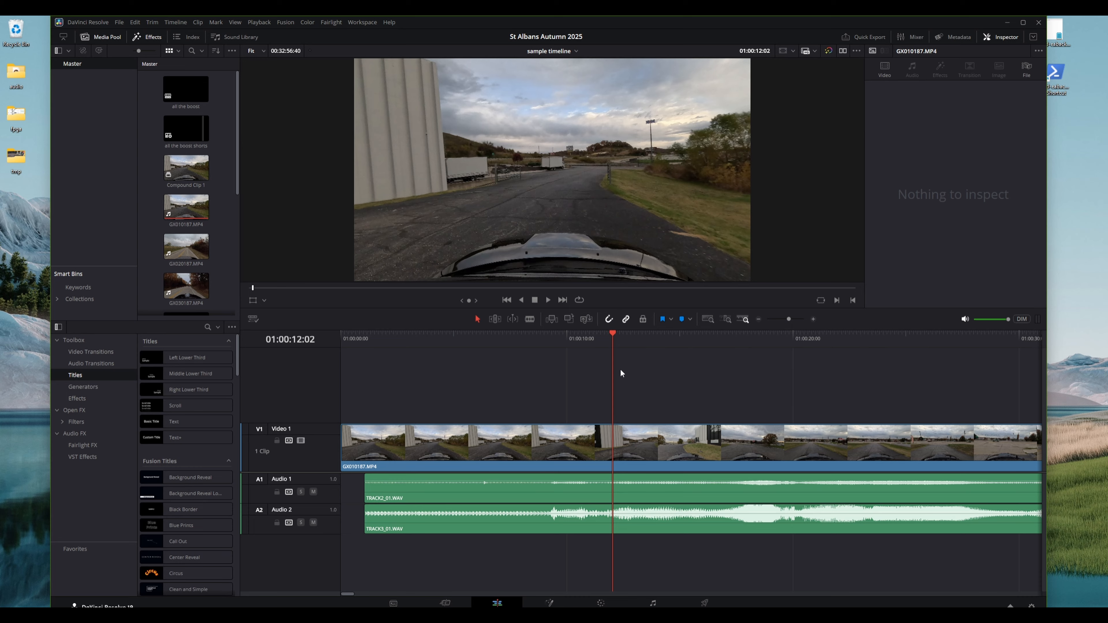
Play the timeline from about 17 seconds and scroll along it to review the edit
click(716, 336)
key(space)
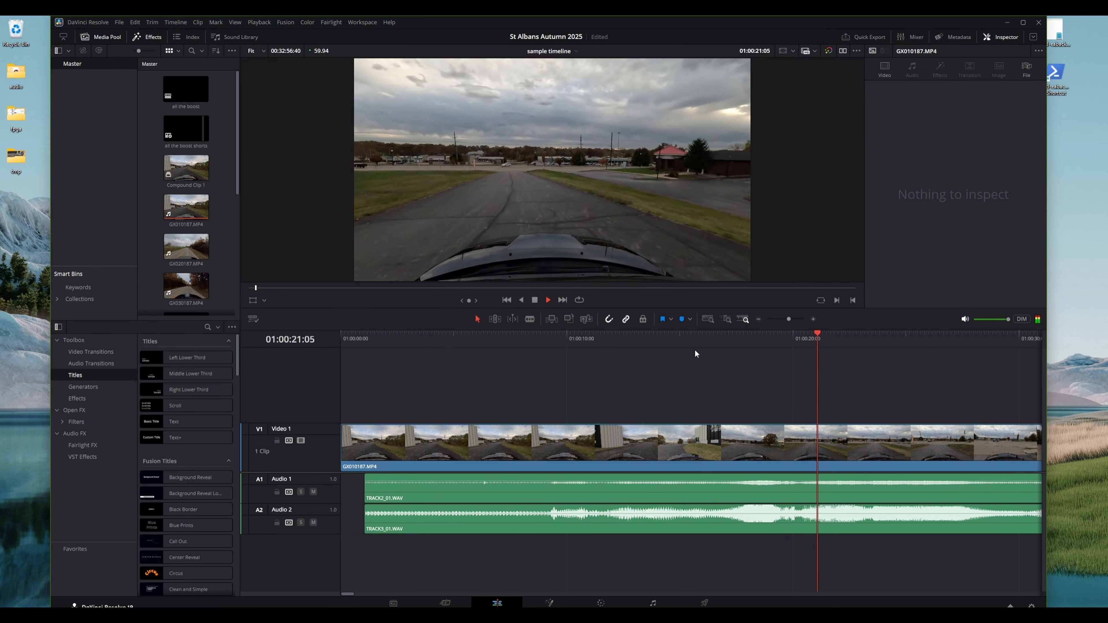
key(space)
scroll(760, 472, right, 10)
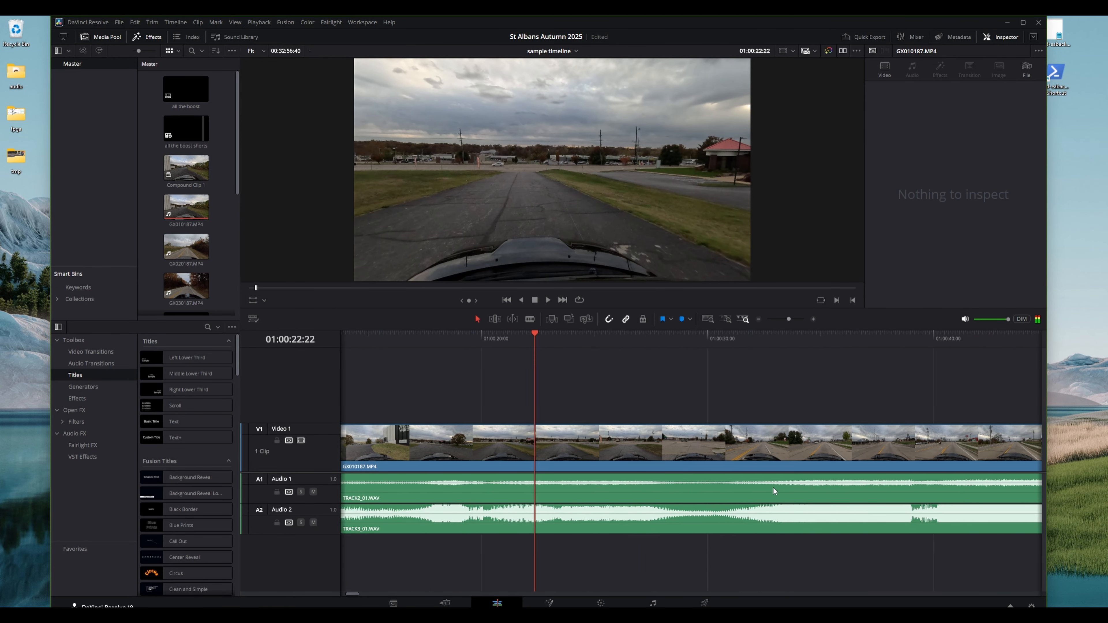
scroll(768, 487, right, 15)
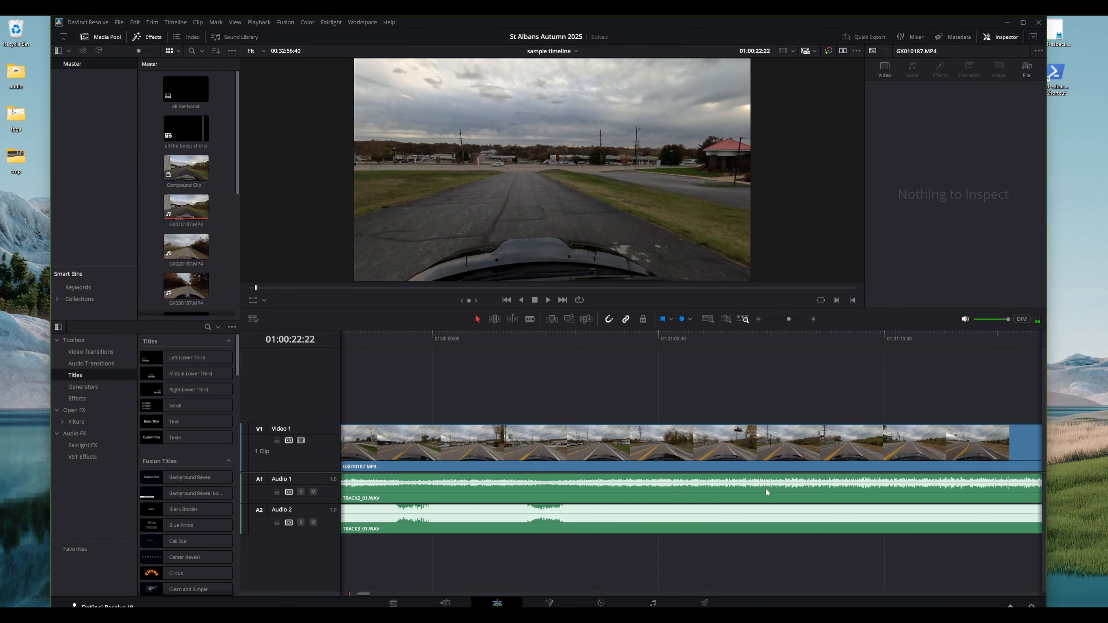
scroll(757, 496, right, 20)
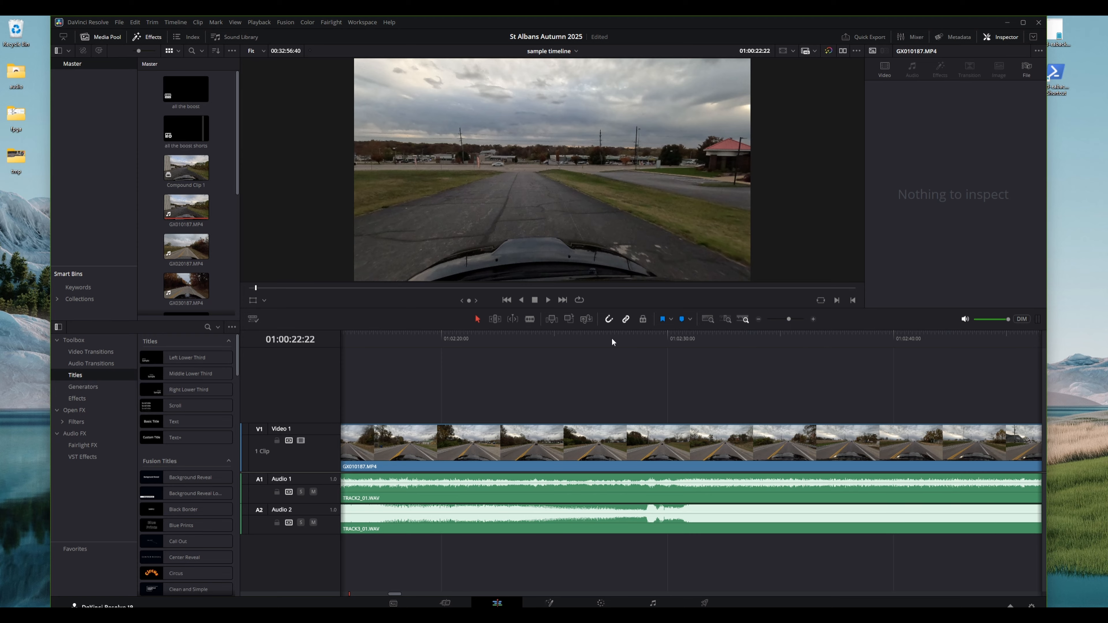
Place the playhead near 01:02:28 and scroll along the timeline to check the external audio tracks stay aligned with the video
click(622, 336)
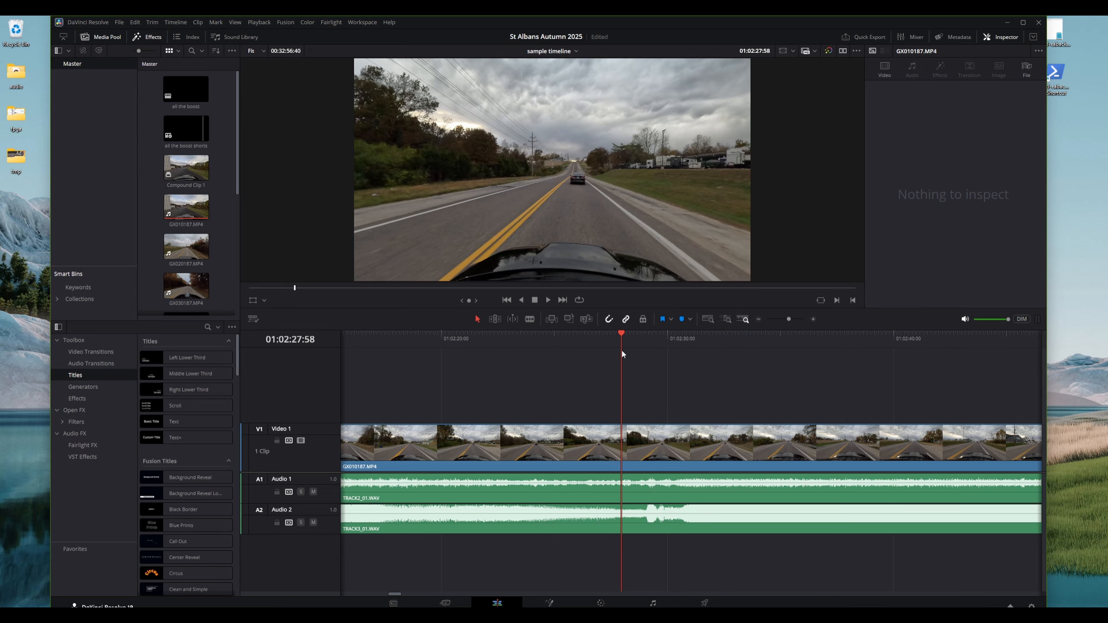
scroll(621, 367, left, 5)
scroll(621, 379, right, 10)
scroll(623, 386, right, 3)
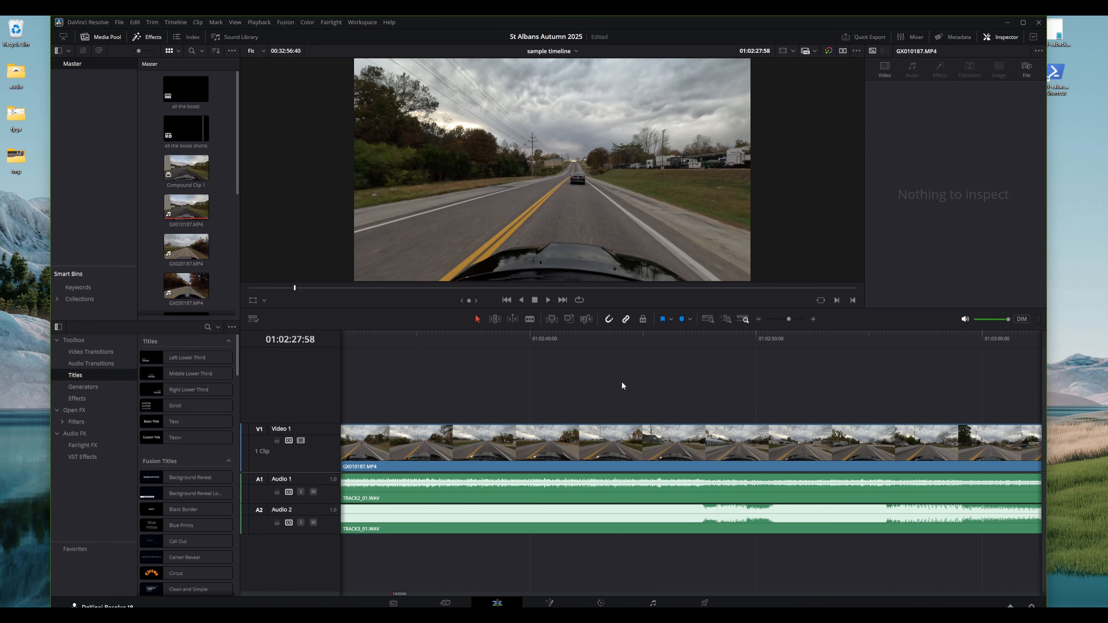
scroll(619, 381, right, 3)
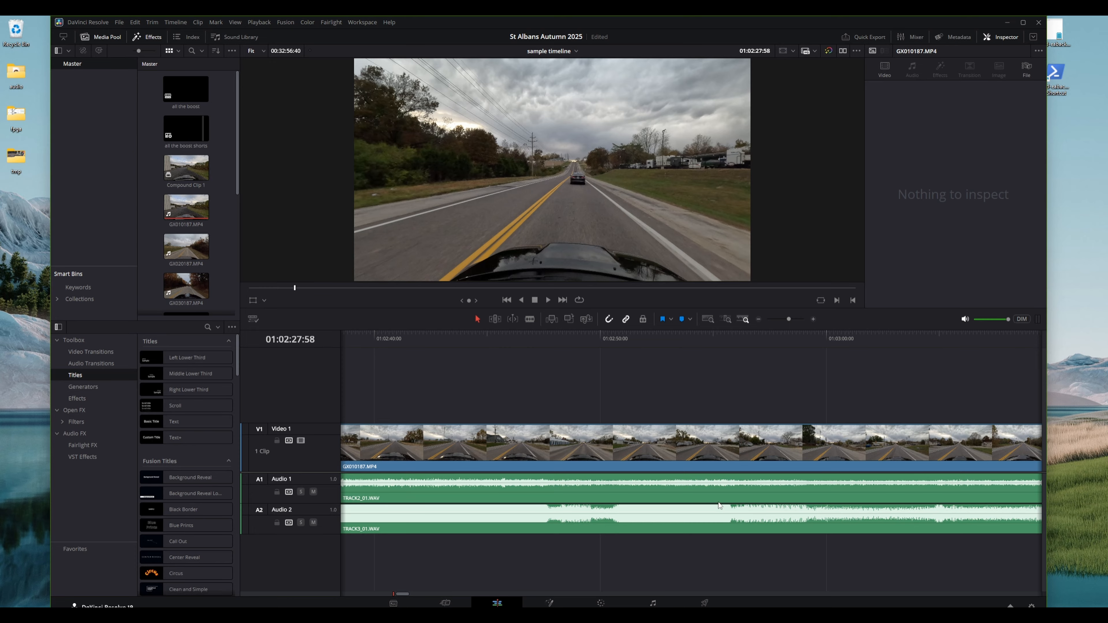
scroll(811, 486, right, 5)
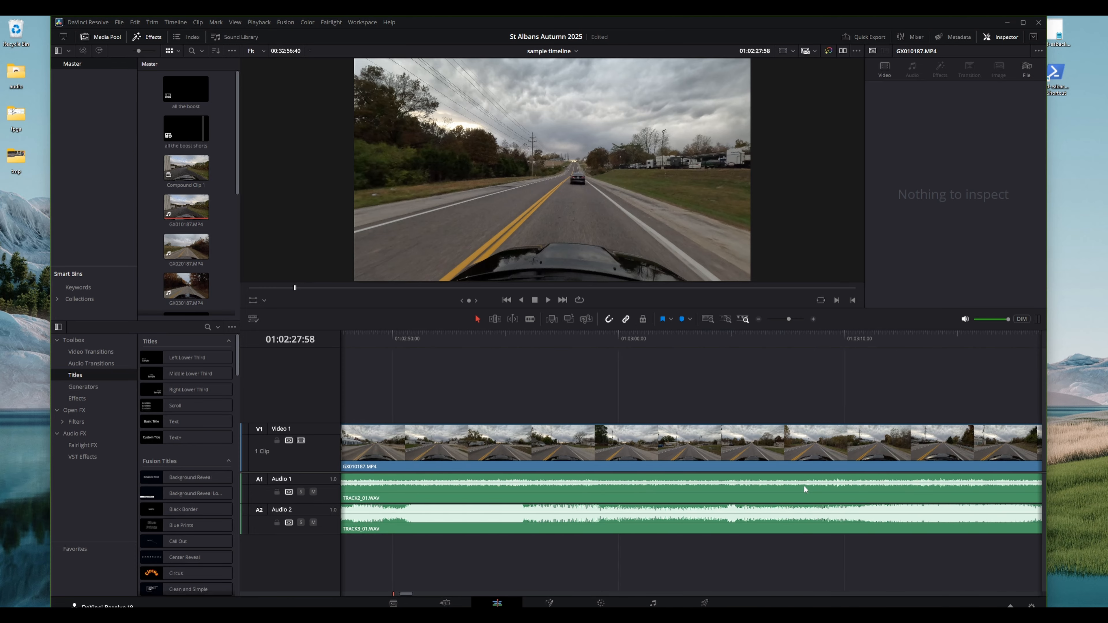
scroll(800, 487, right, 5)
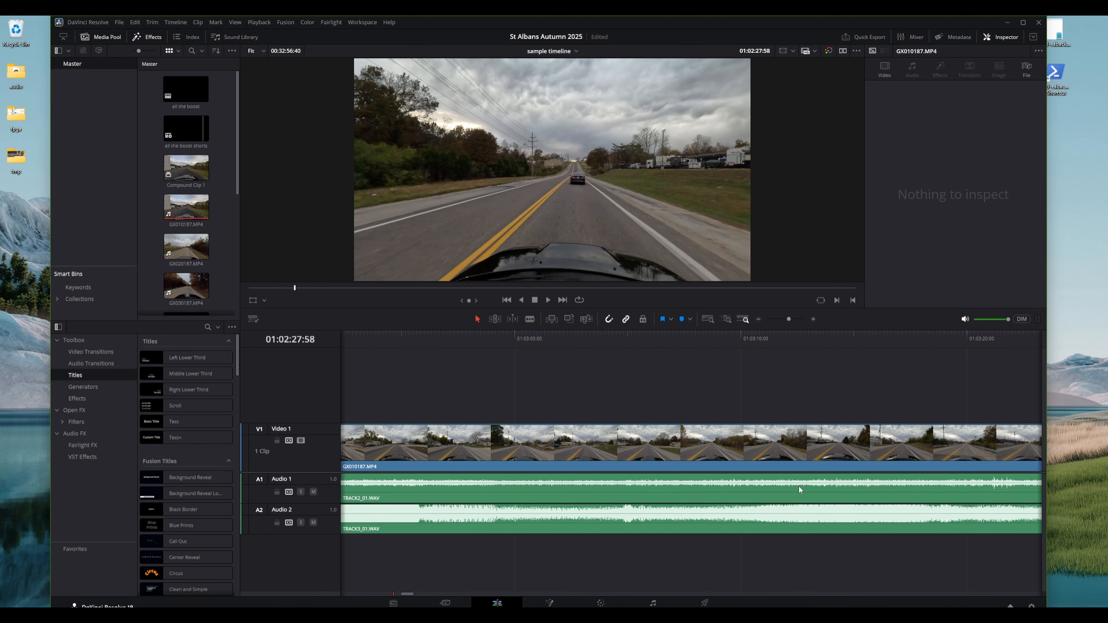
scroll(799, 487, right, 10)
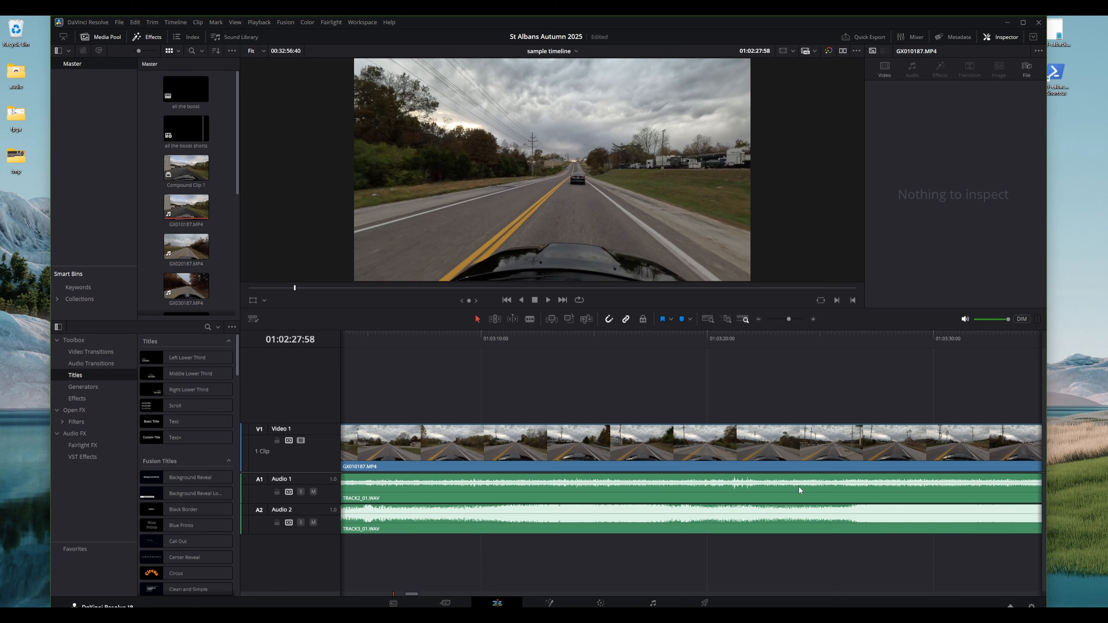
scroll(800, 487, right, 4)
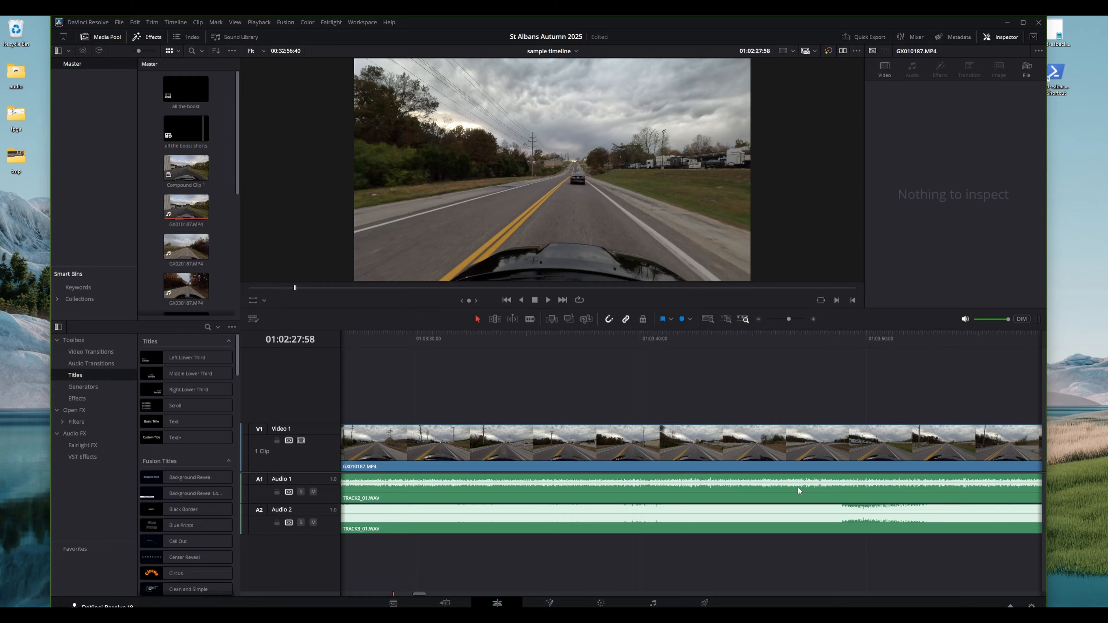
scroll(820, 483, right, 5)
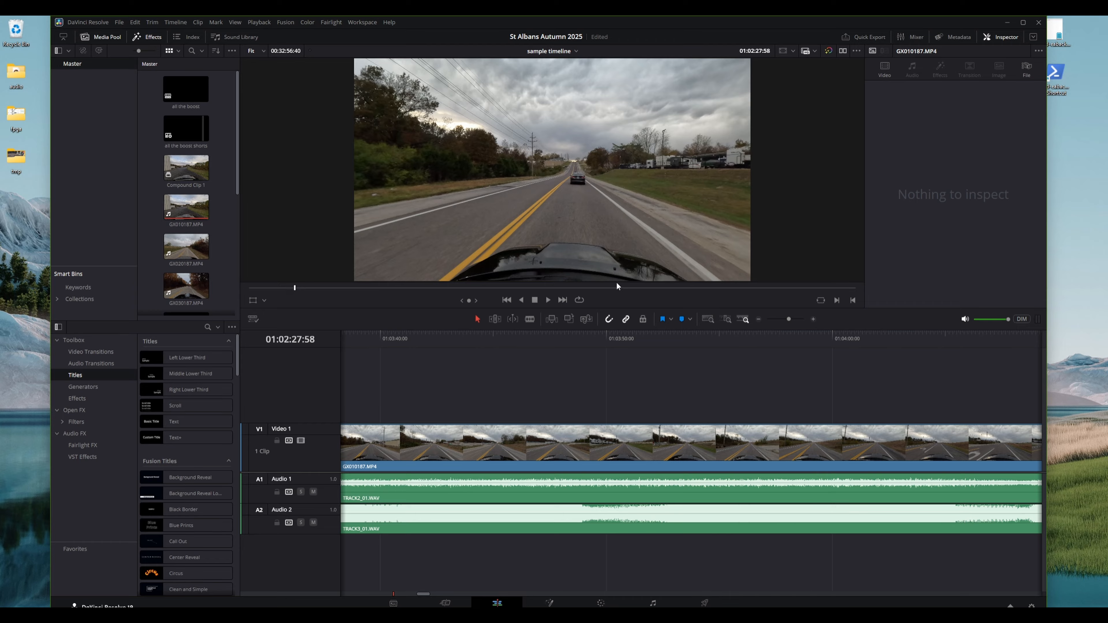
scroll(756, 472, right, 15)
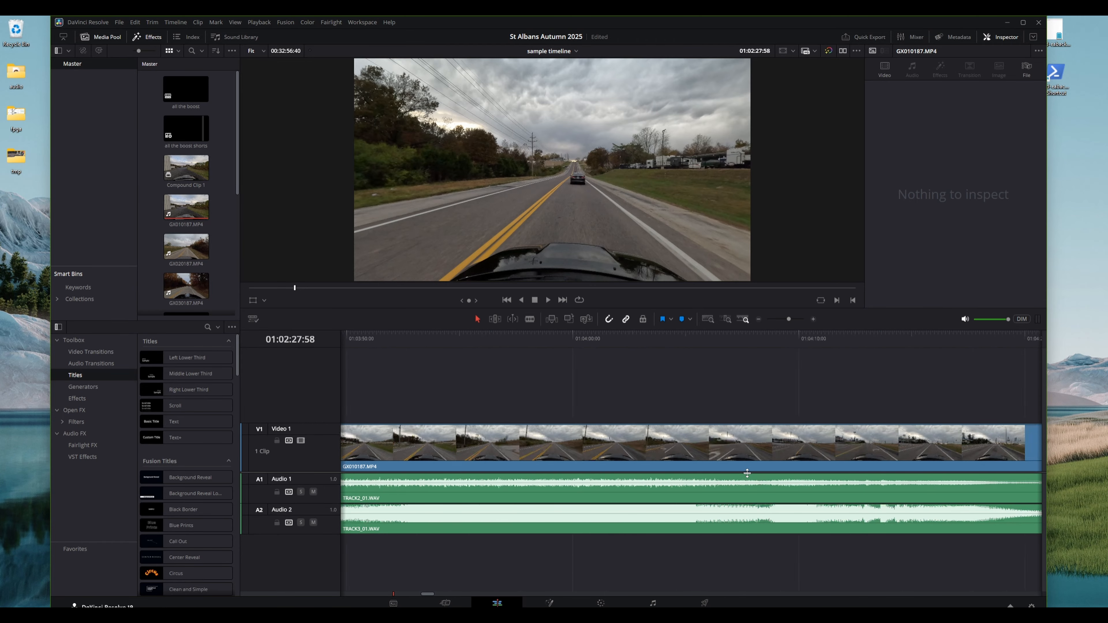
scroll(743, 467, right, 12)
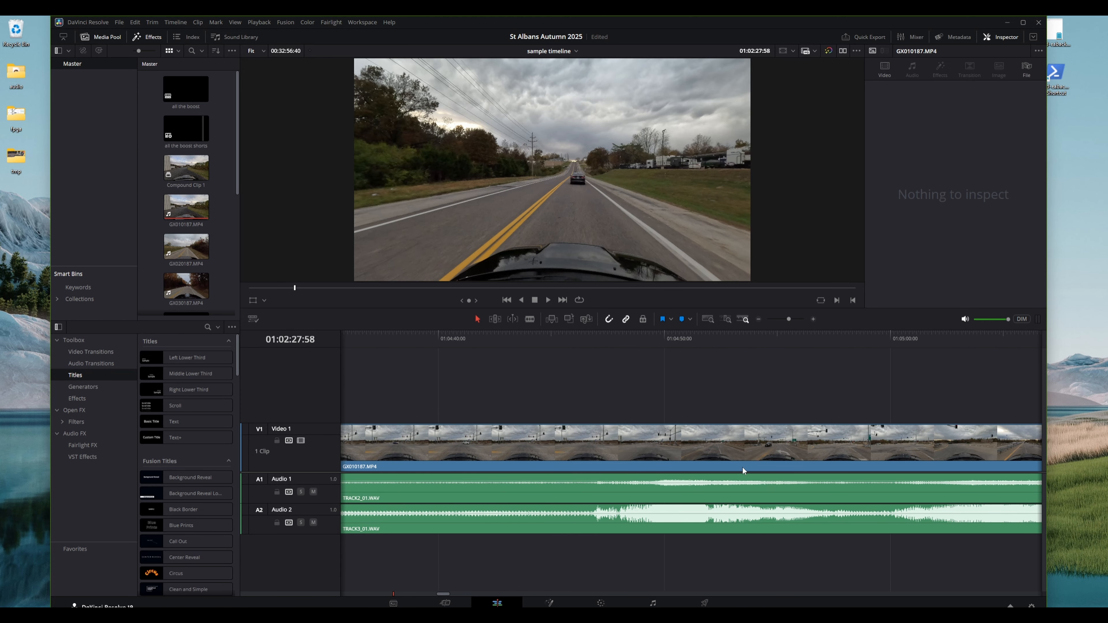
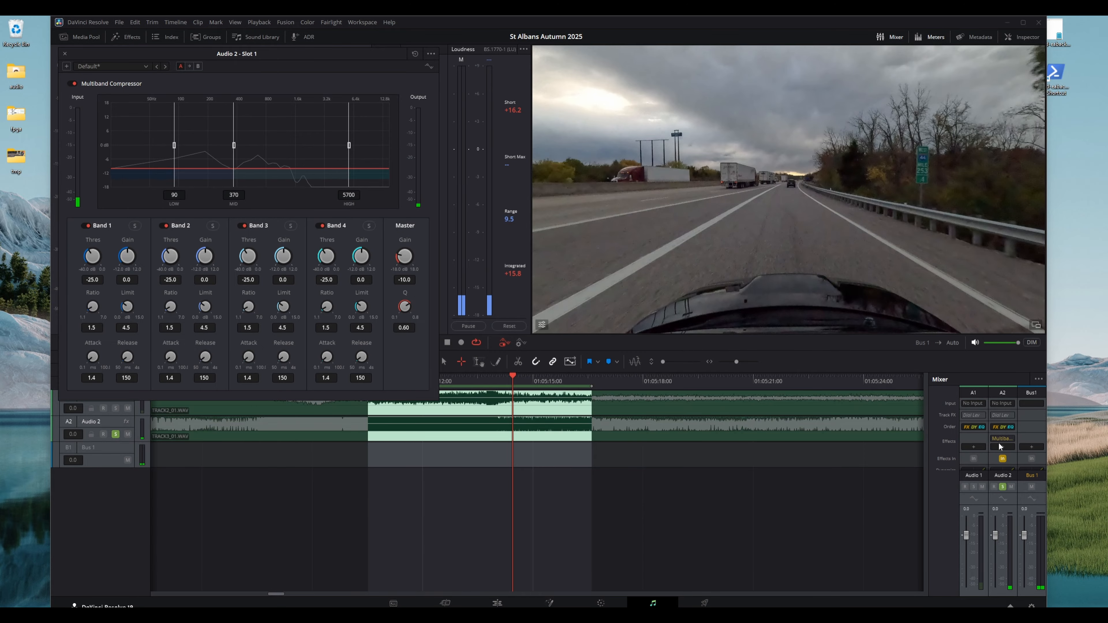
Open the Audio 2 equalizer and pull band 5 down to -20 dB around 4.9 kHz, then start playback
scroll(996, 444, down, 2)
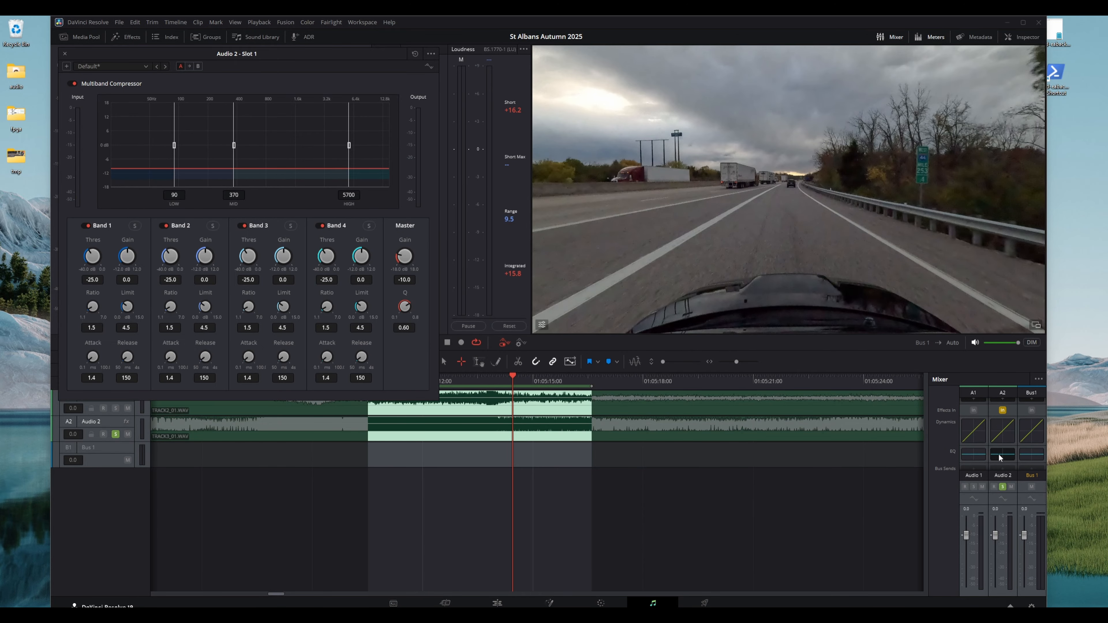
click(1003, 456)
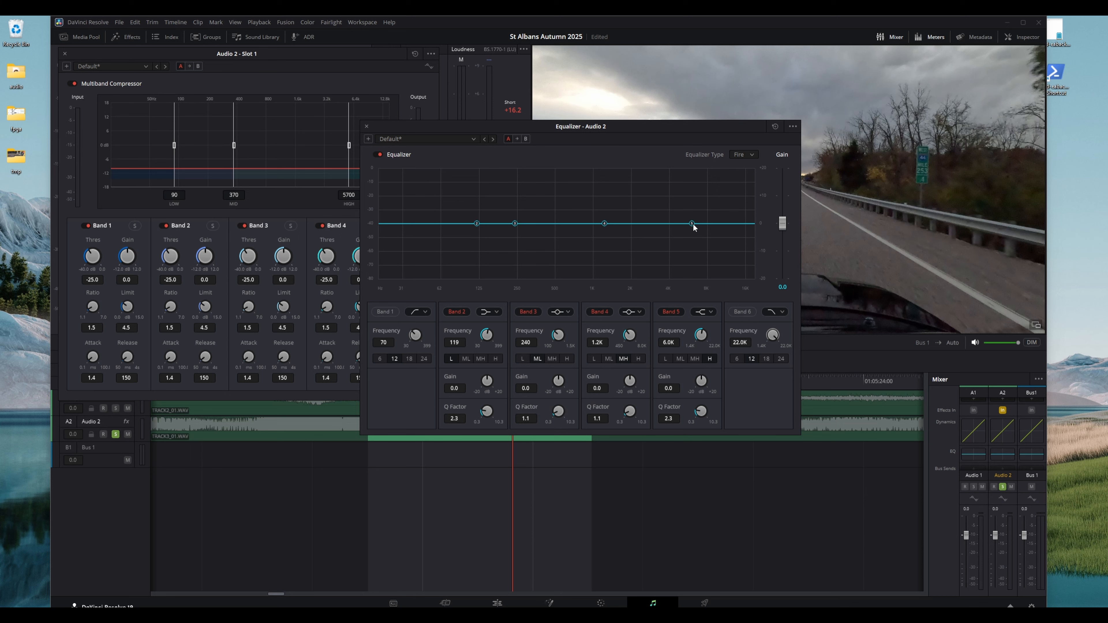
drag(692, 224, 683, 279)
key(space)
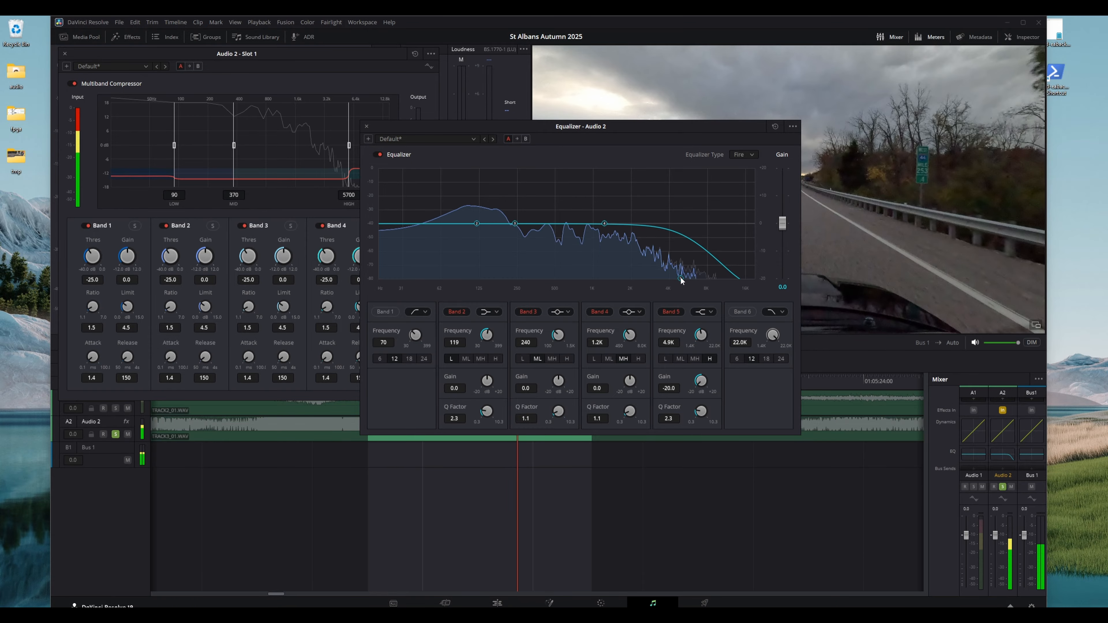
Shift Audio 2's band 5 down to about 2.4 kHz, stop playback and save the project
drag(683, 280, 642, 287)
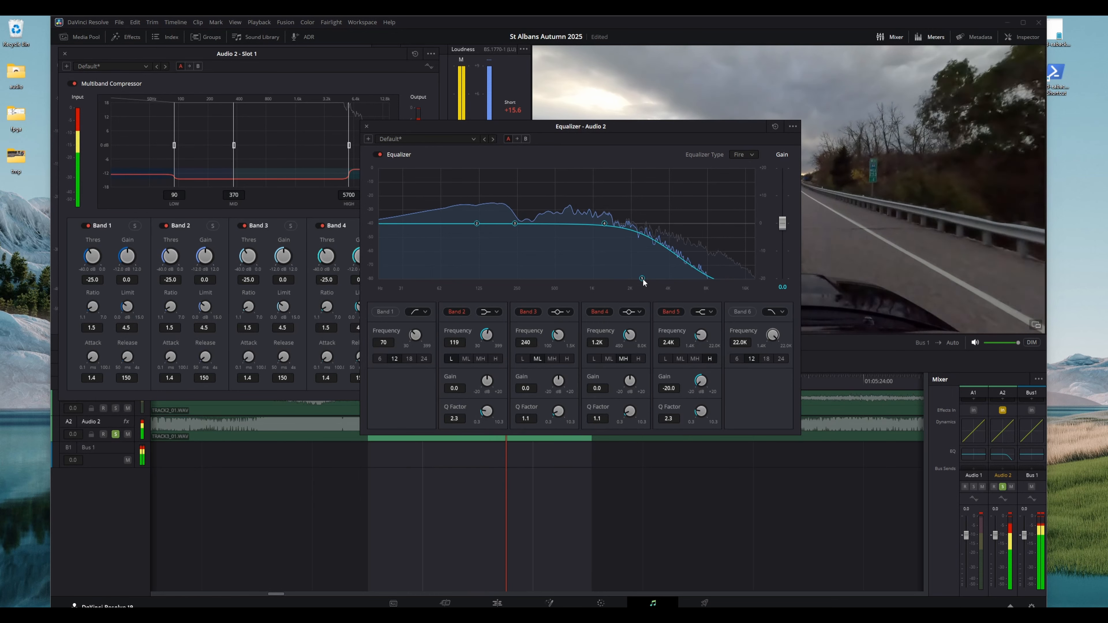
key(space)
key(ctrl+s)
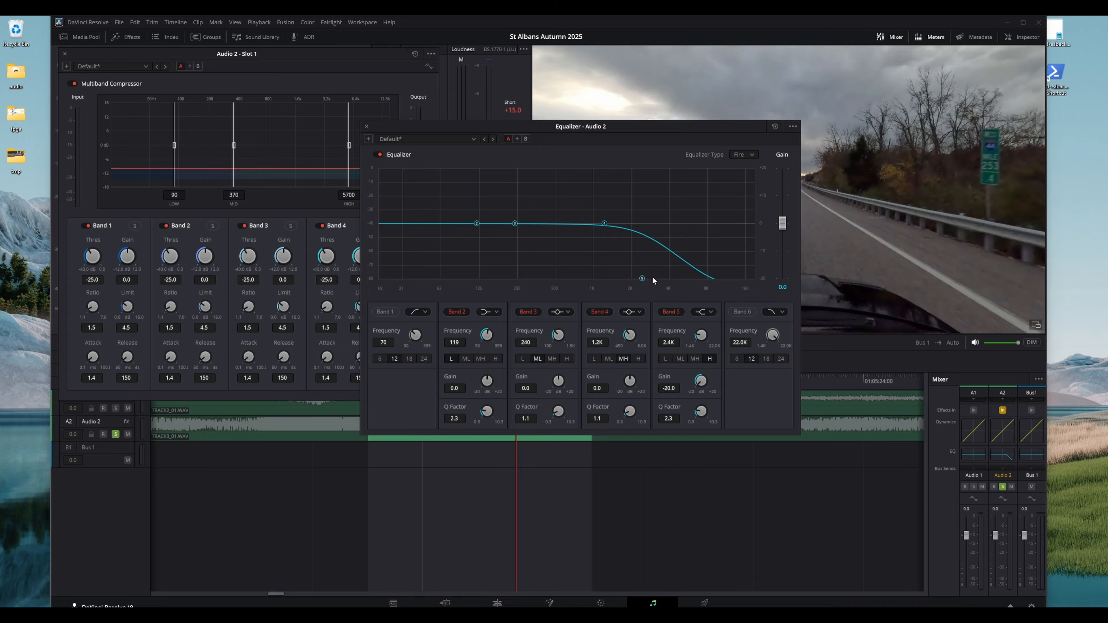
Preview playback while nudging Audio 2's band 5 to about 2.3 kHz
key(space)
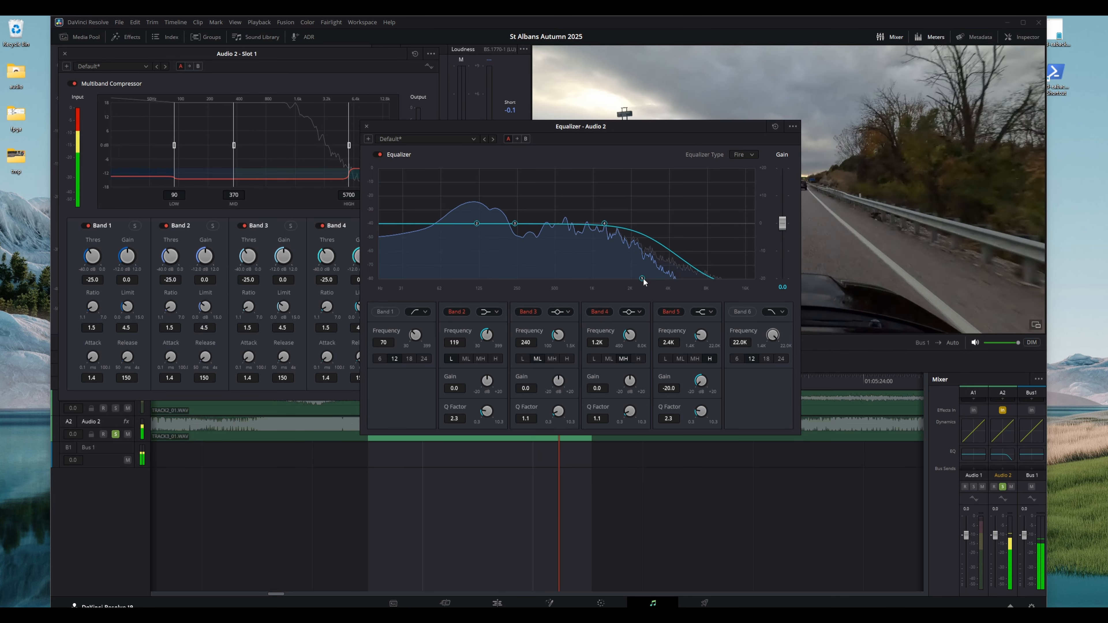
mouse_move(642, 279)
mouse_down()
mouse_move(702, 231)
mouse_move(691, 275)
mouse_move(621, 286)
mouse_move(639, 289)
mouse_up()
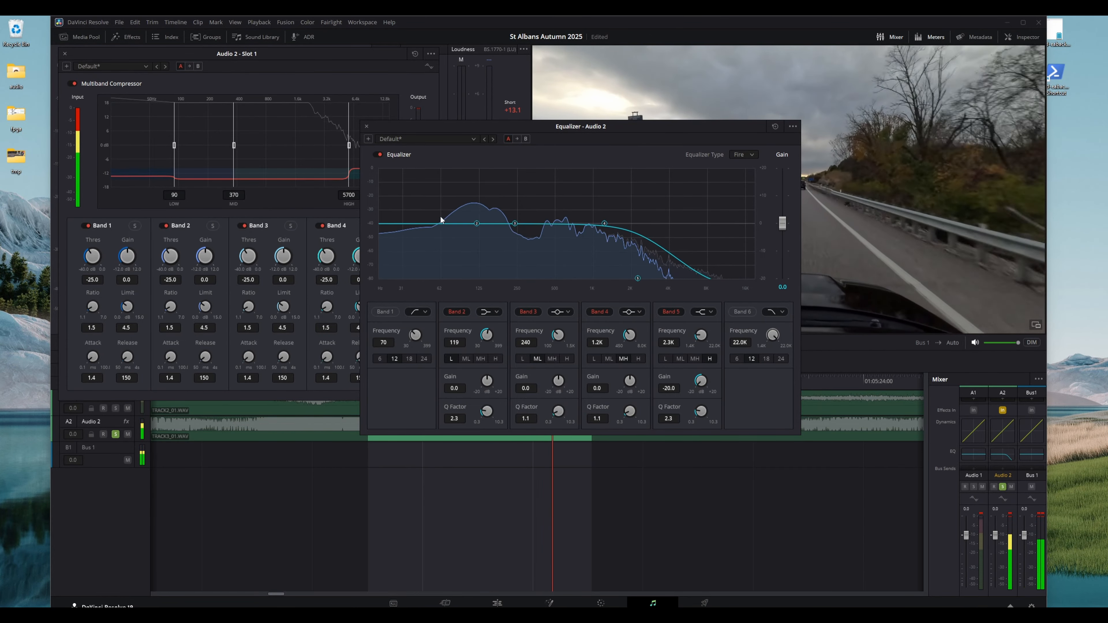
key(space)
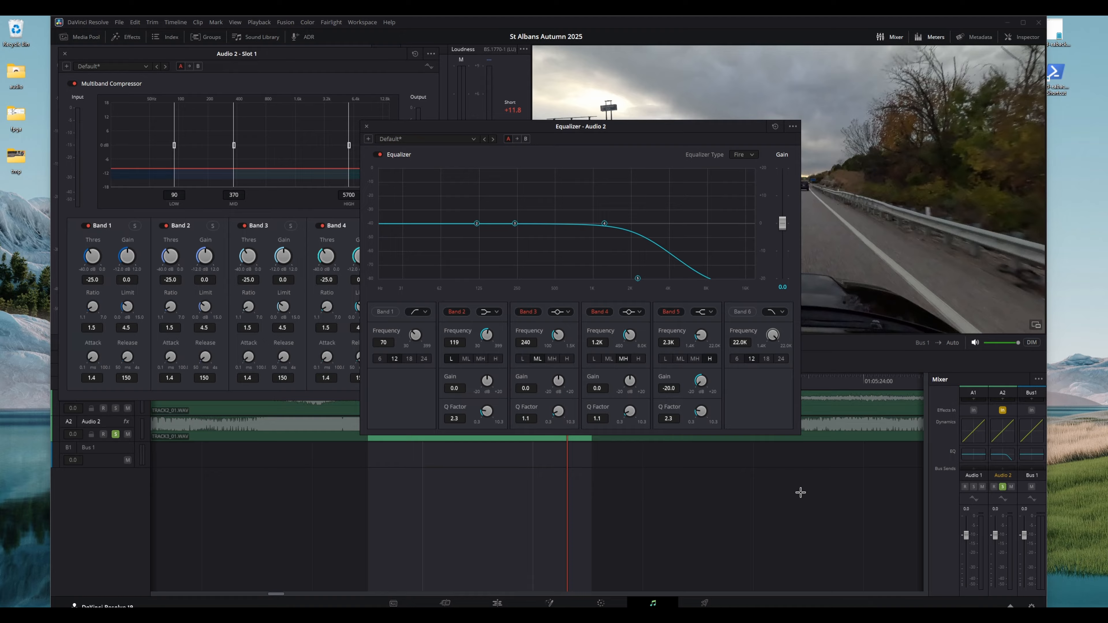
Solo the Audio 1 track, open its equalizer and preview the playback
click(1003, 487)
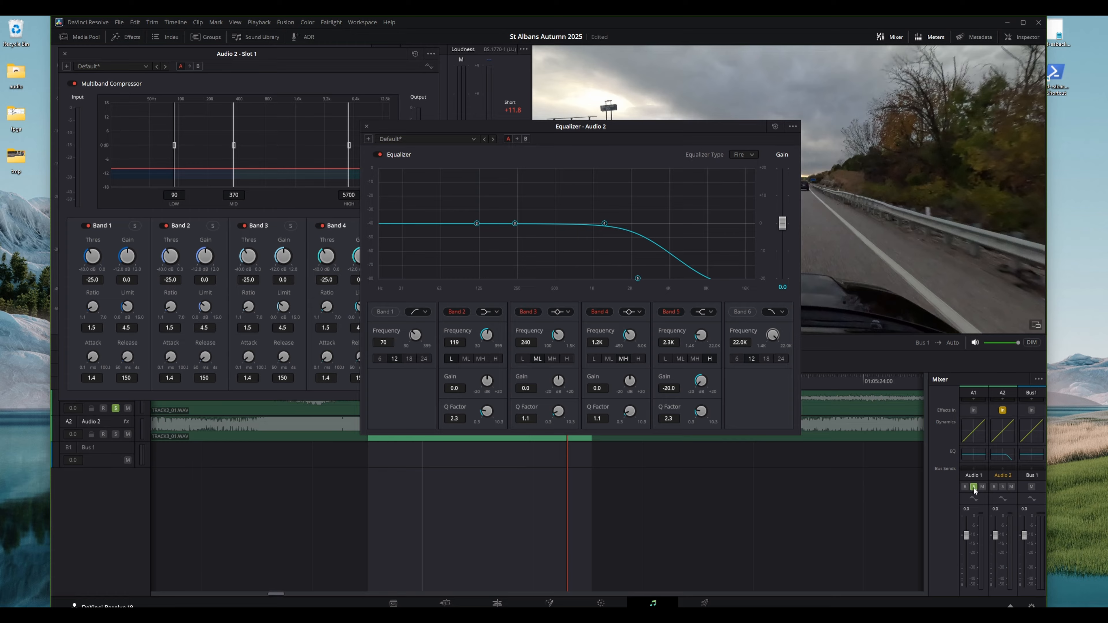
click(972, 457)
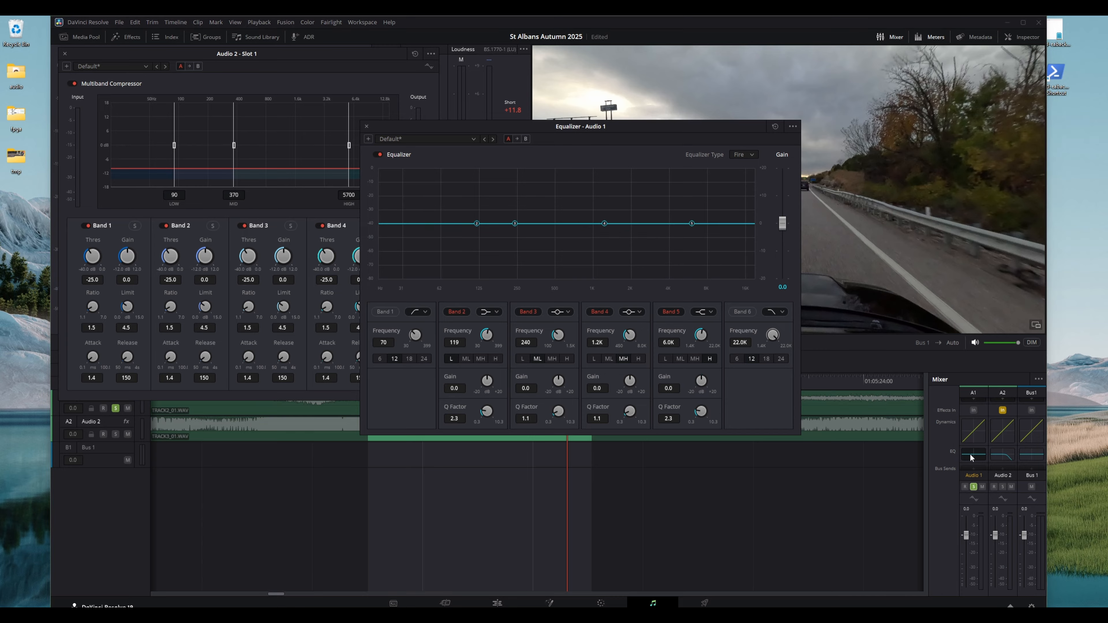
key(space)
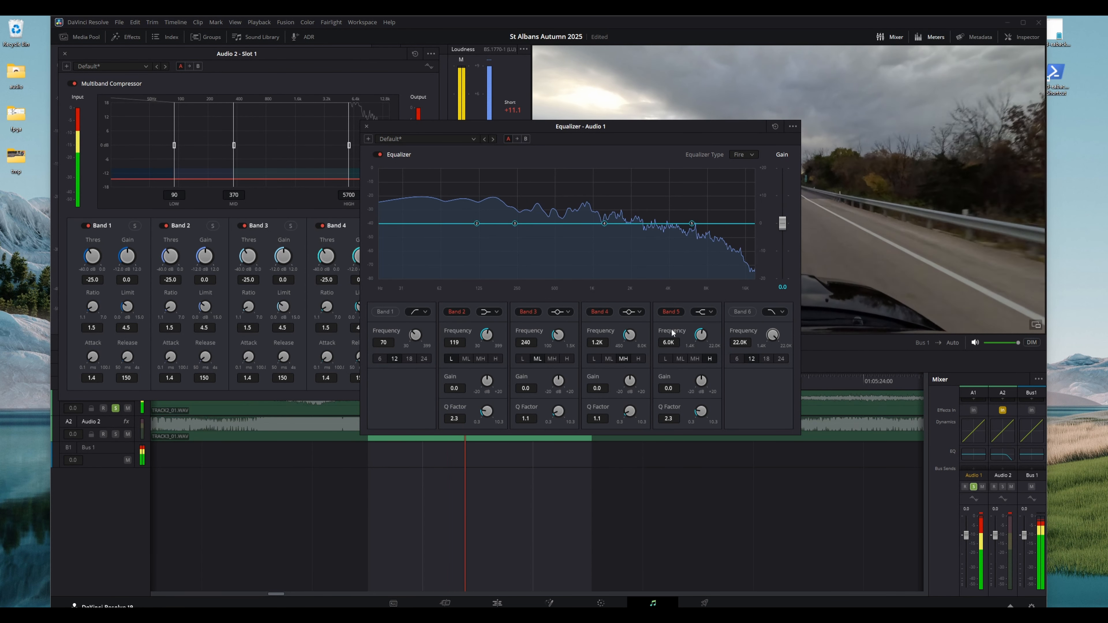
key(space)
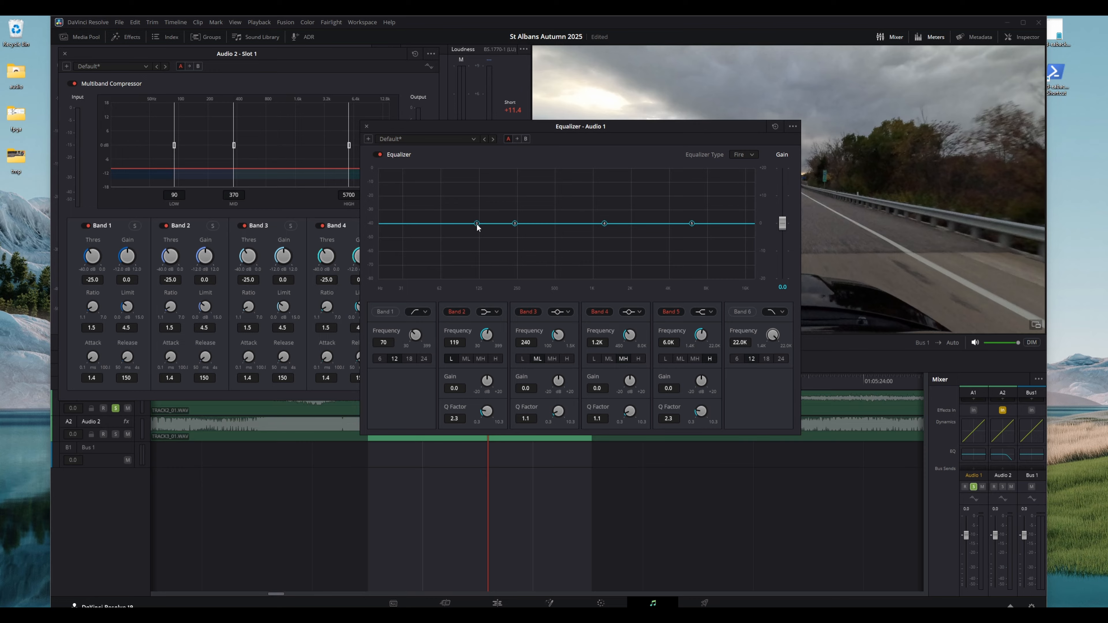
Cut Audio 1's EQ bands 2 and 3 to -20 dB around 320 Hz during playback and save the project
key(space)
drag(478, 225, 501, 279)
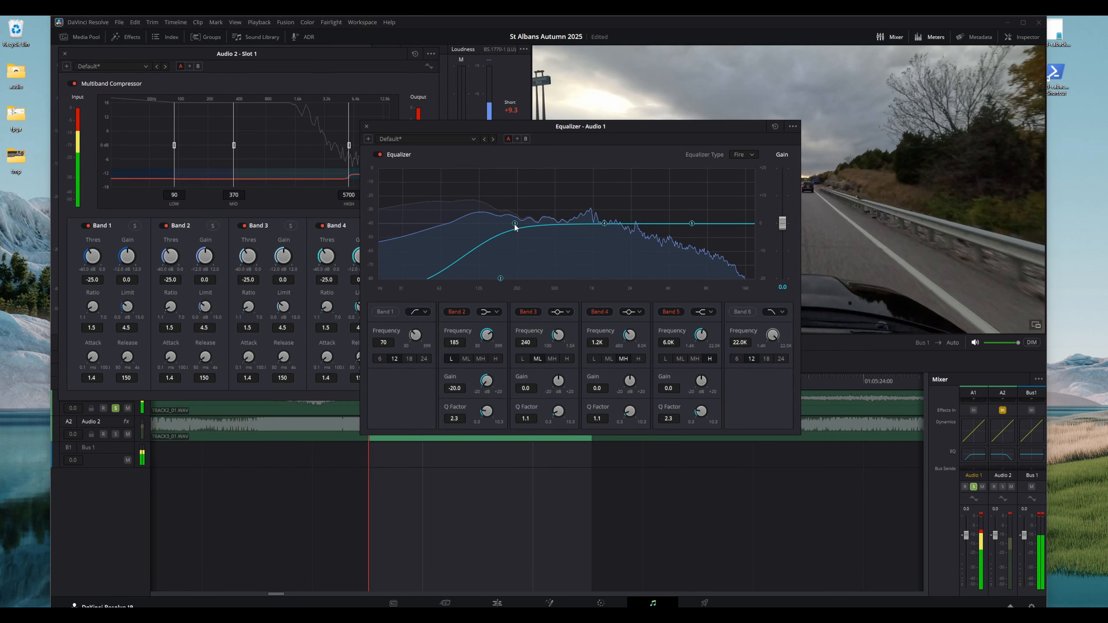
drag(515, 225, 532, 289)
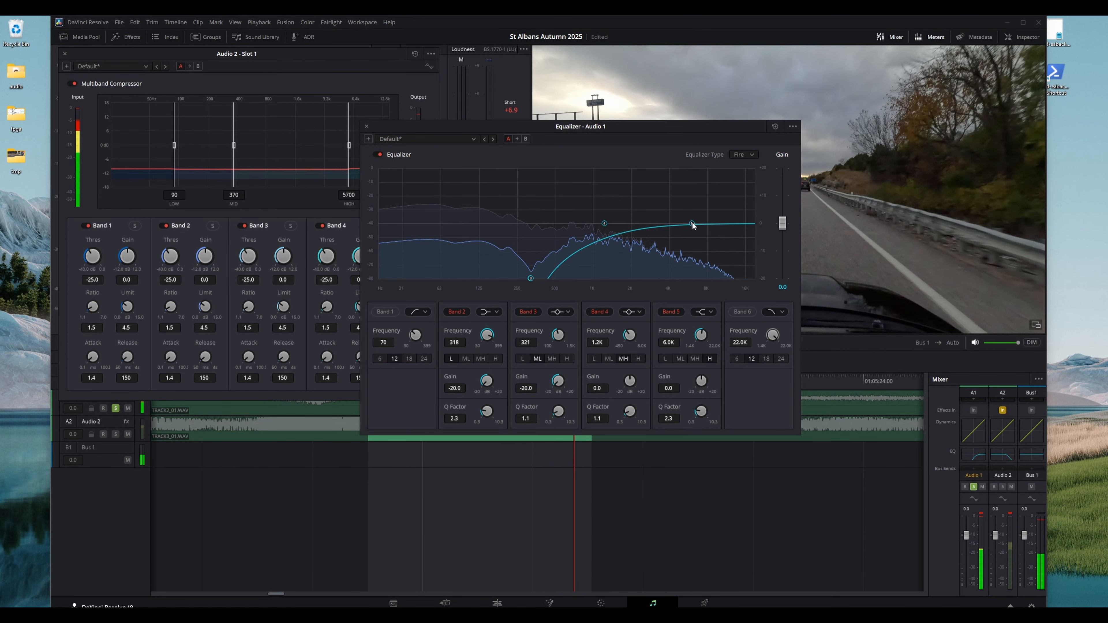
key(space)
key(ctrl+s)
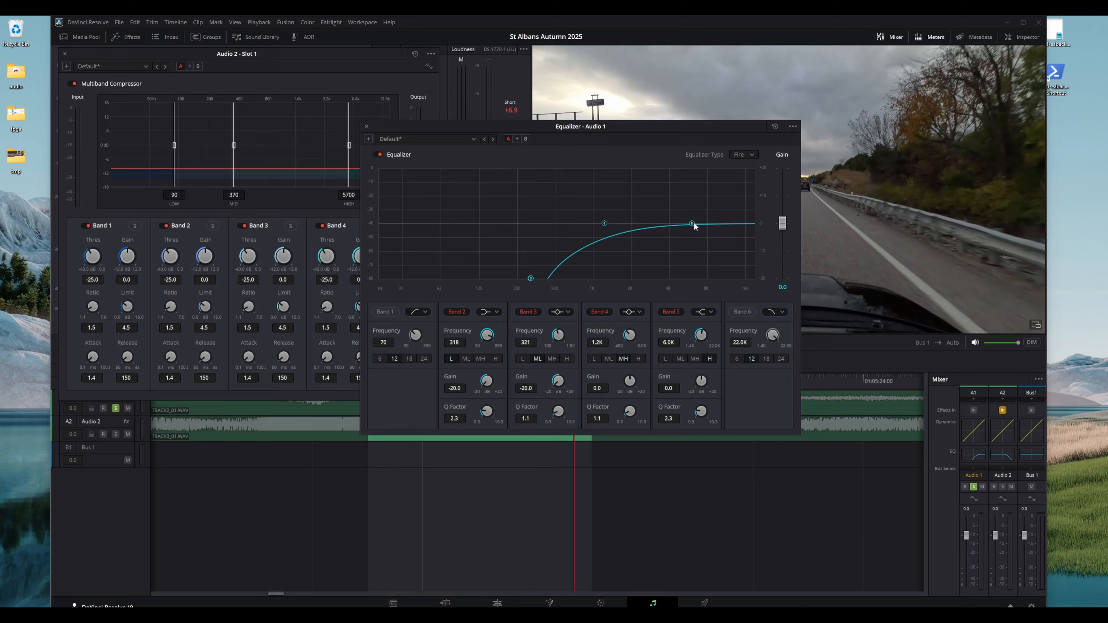
Lower Audio 1's band 5 to -13.2 dB at 3.7 kHz and band 4 to -9.8 dB at 1.2 kHz while playing
key(space)
drag(695, 226, 663, 257)
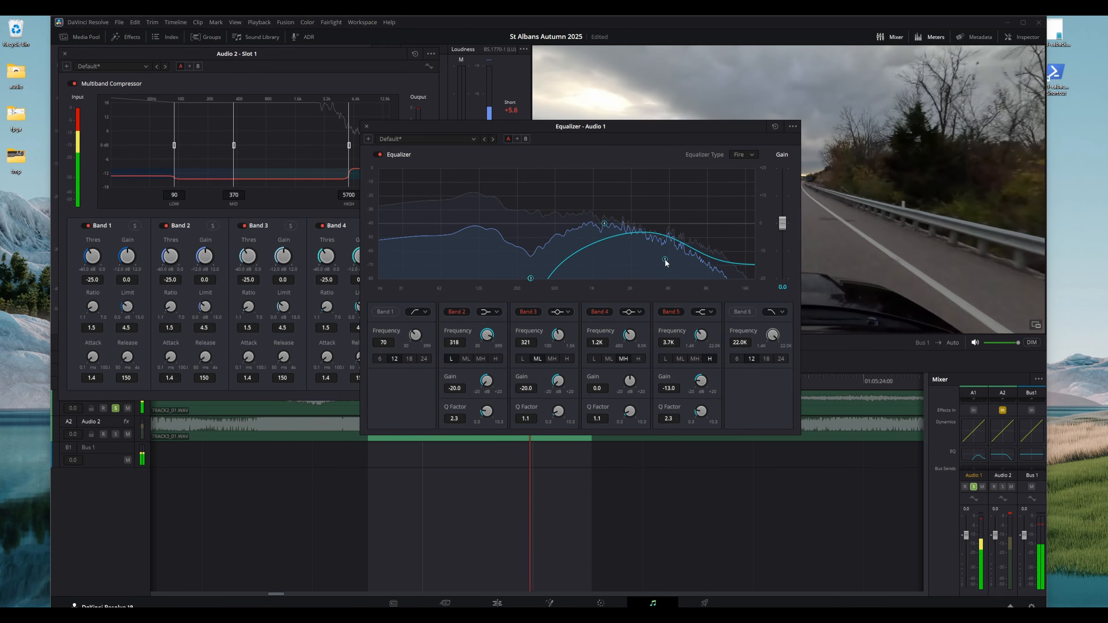
drag(604, 228, 603, 255)
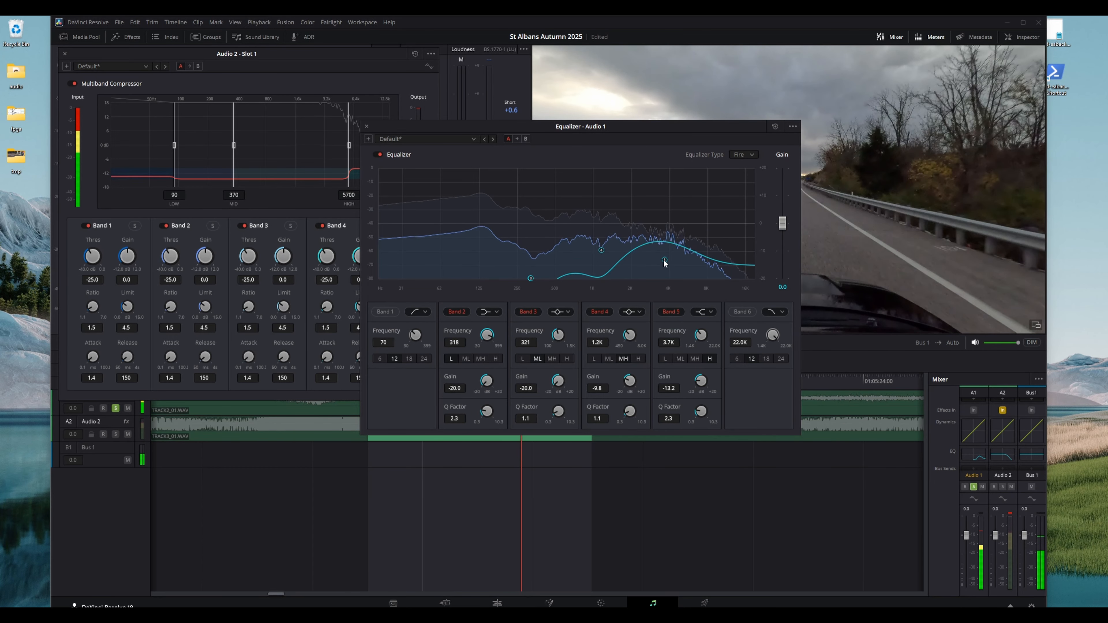
key(space)
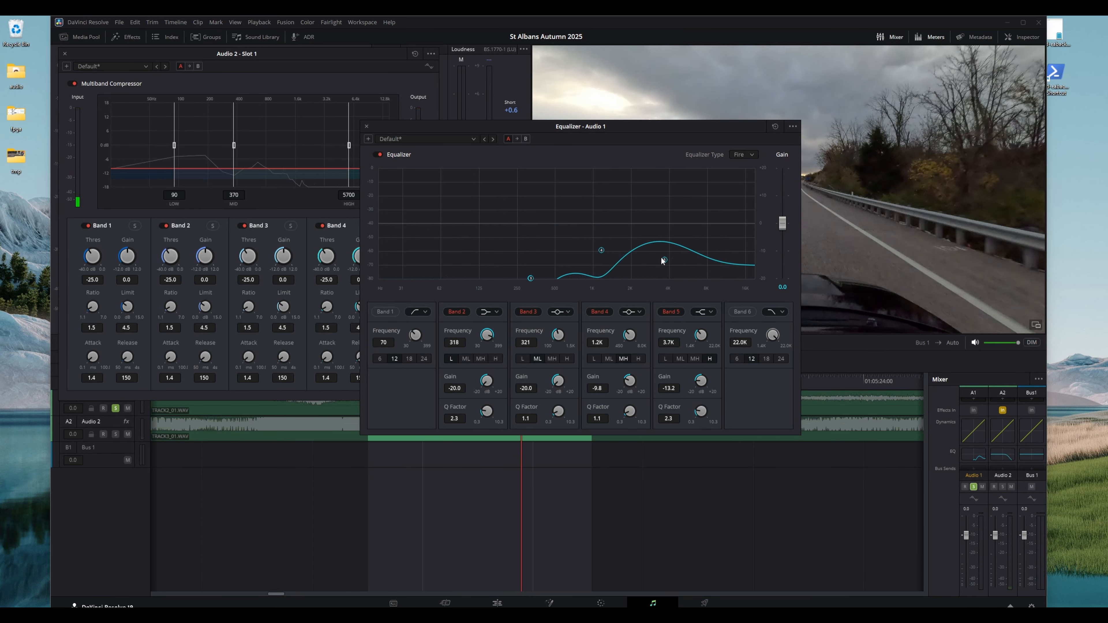
Unsolo Audio 1, play back the mix, and close the Audio 2 multiband compressor window
click(974, 488)
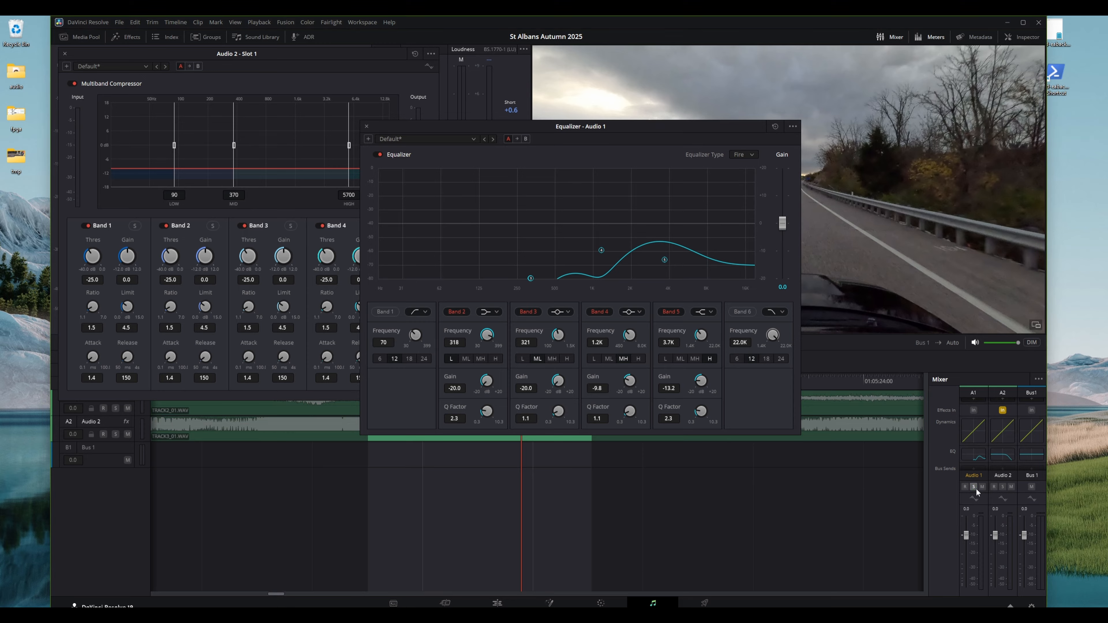
key(space)
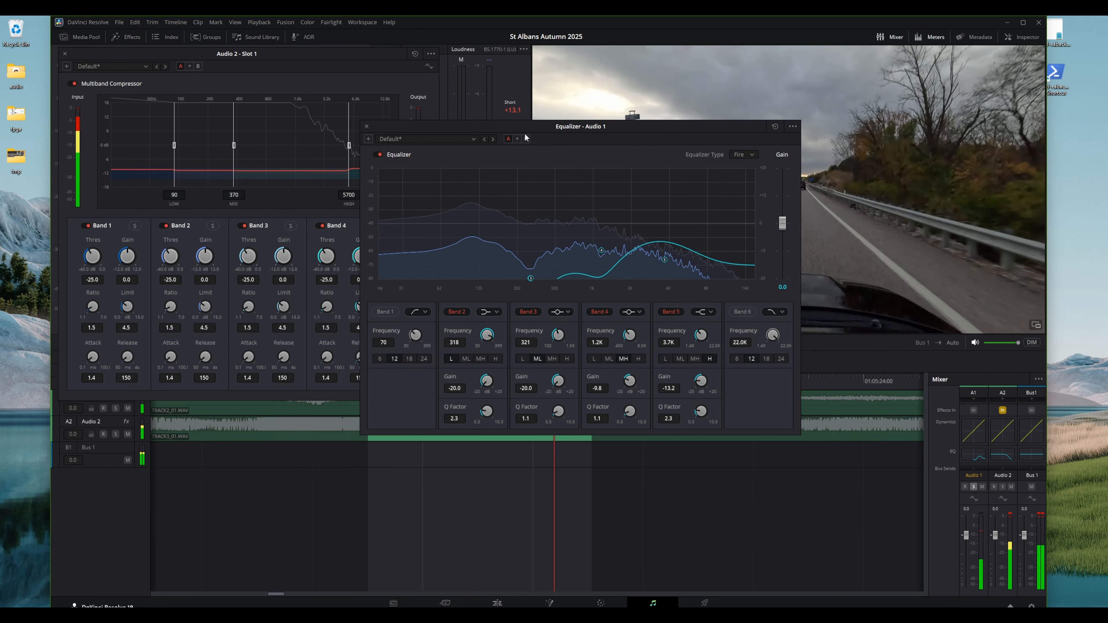
drag(526, 128, 673, 110)
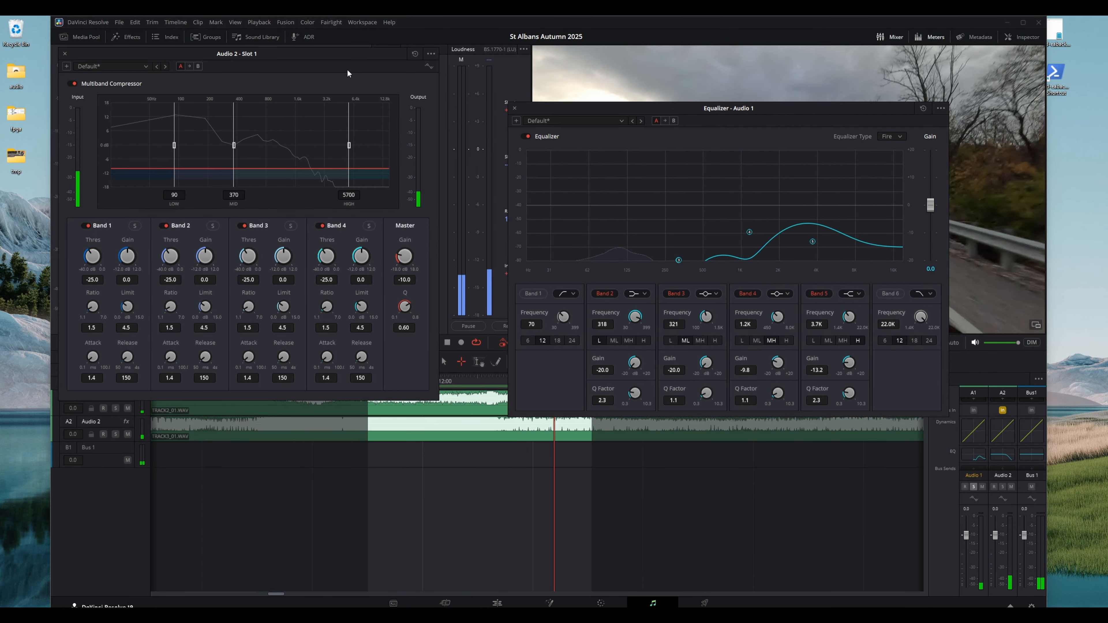
click(65, 53)
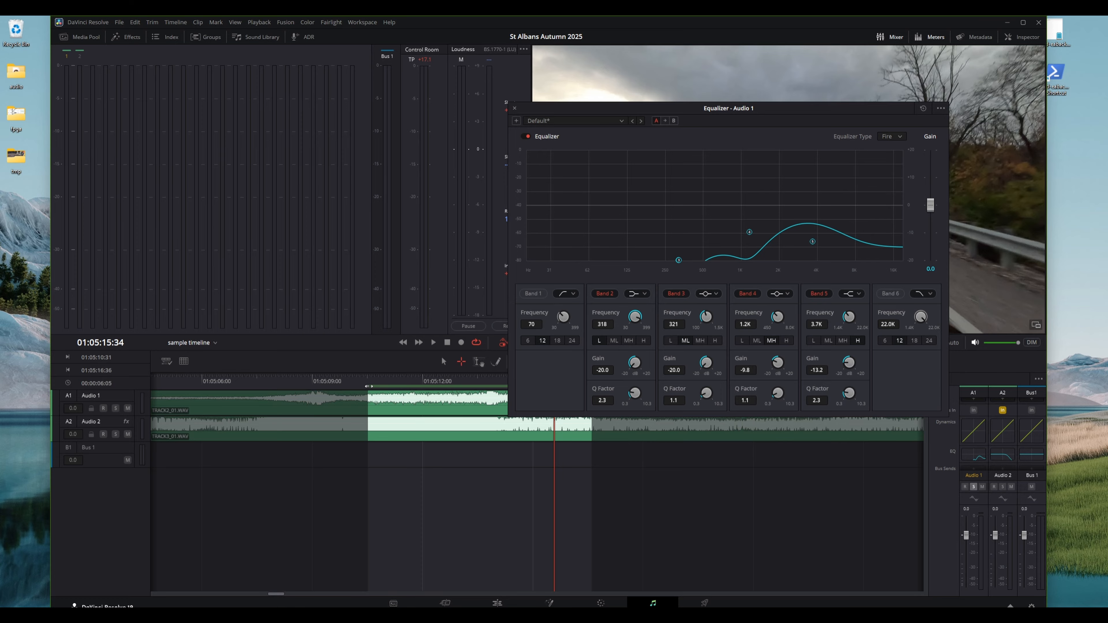
Mark a timeline range starting near 01:05:07:52 and play it back
drag(369, 387, 272, 380)
click(253, 377)
key(space)
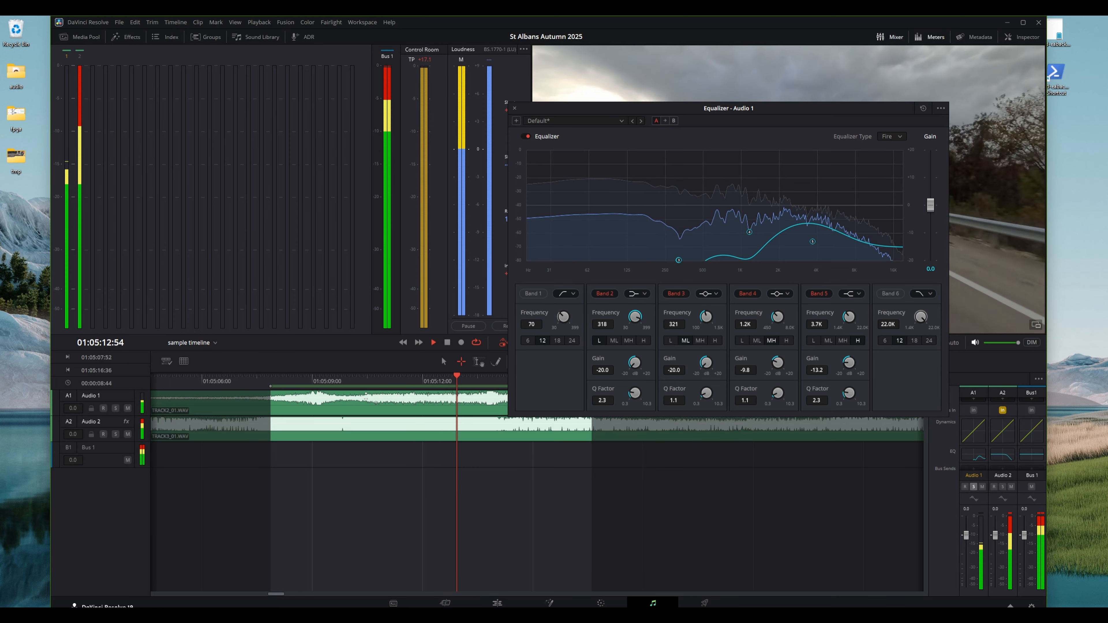
key(space)
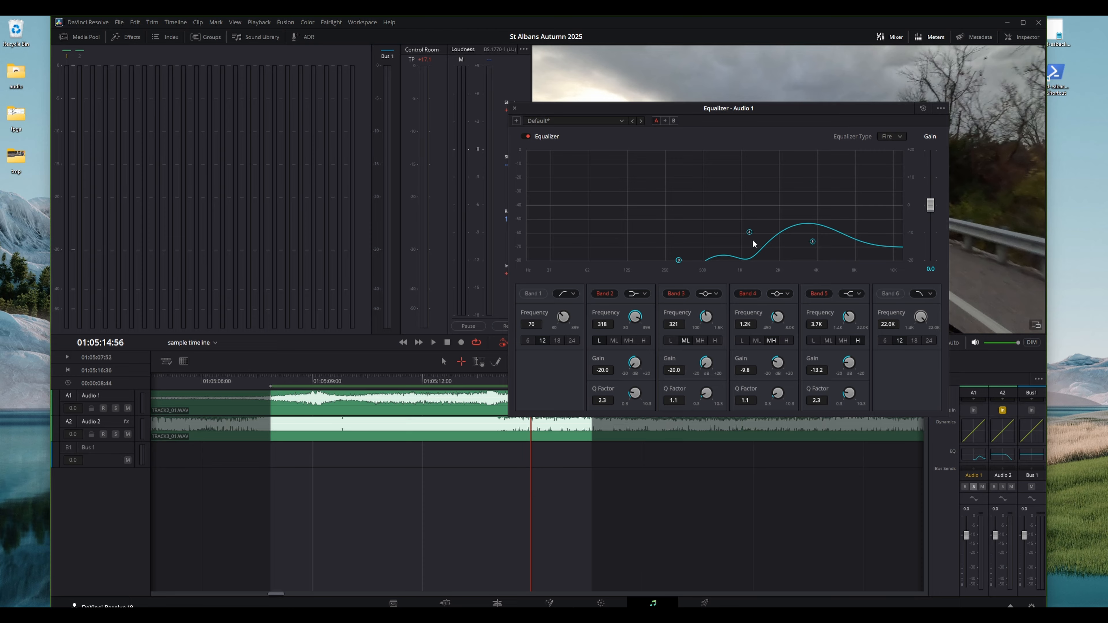
Load the intake_11092025 preset into the Audio 1 equalizer and preview playback
click(572, 120)
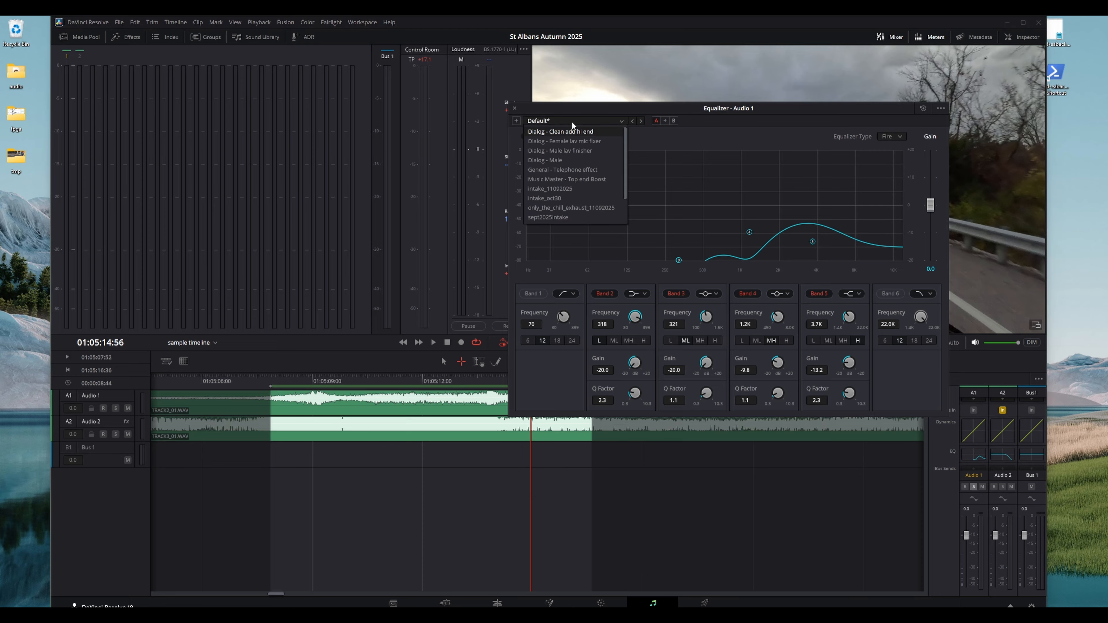
scroll(574, 208, down, 3)
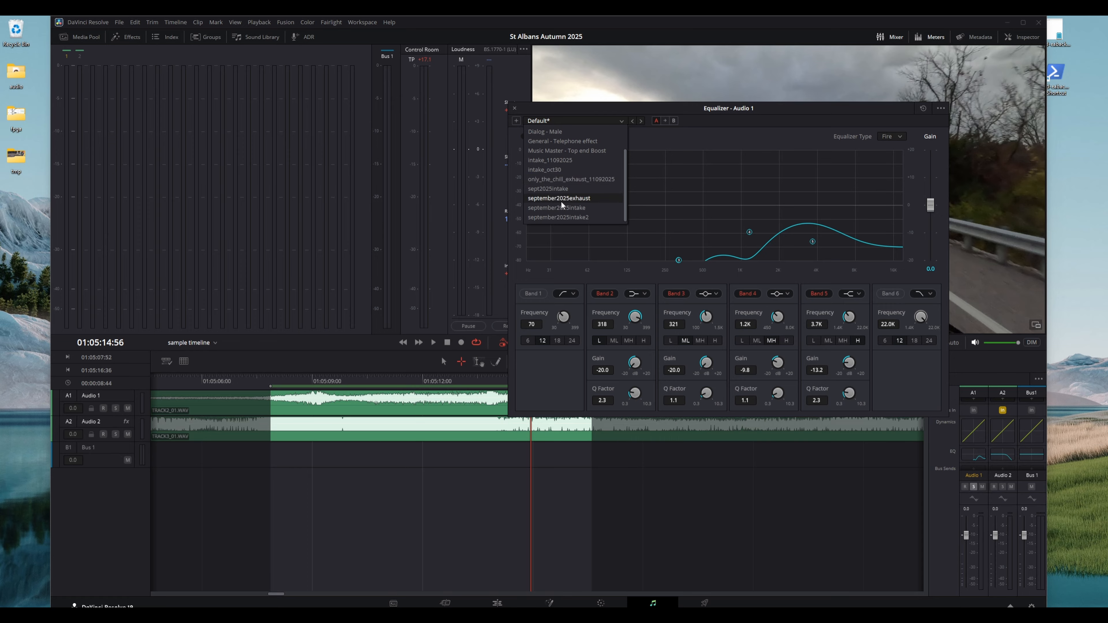
click(559, 160)
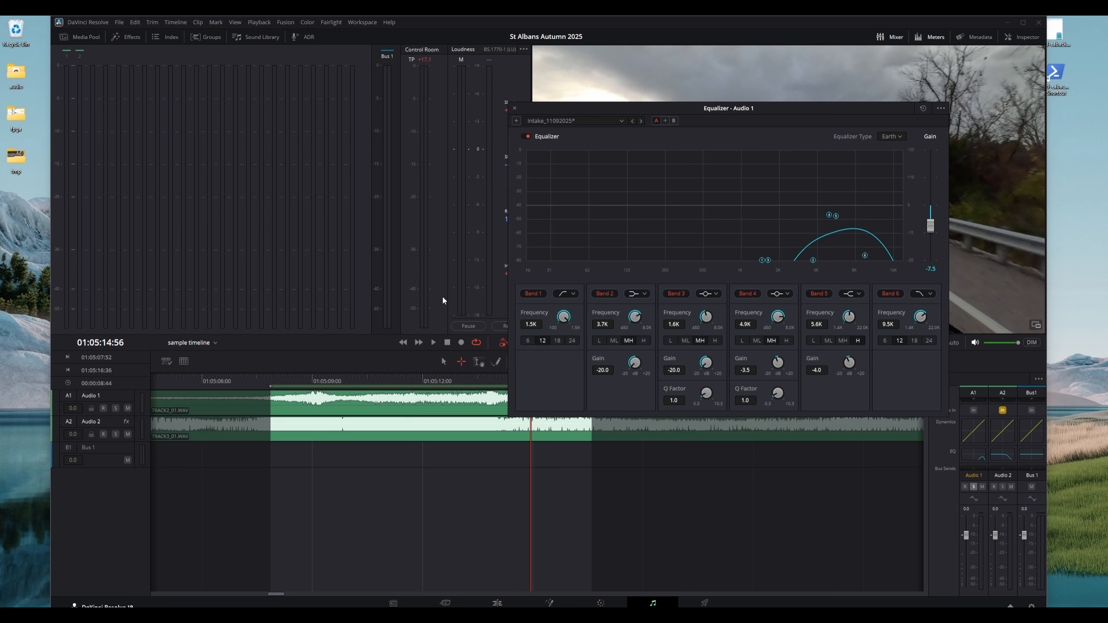
key(space)
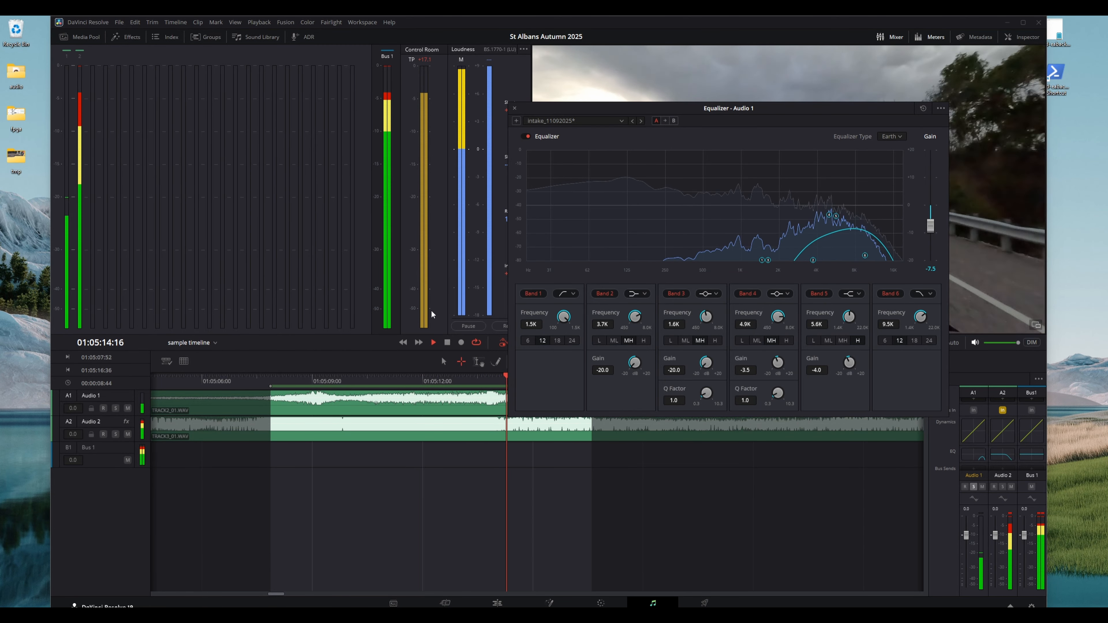
key(space)
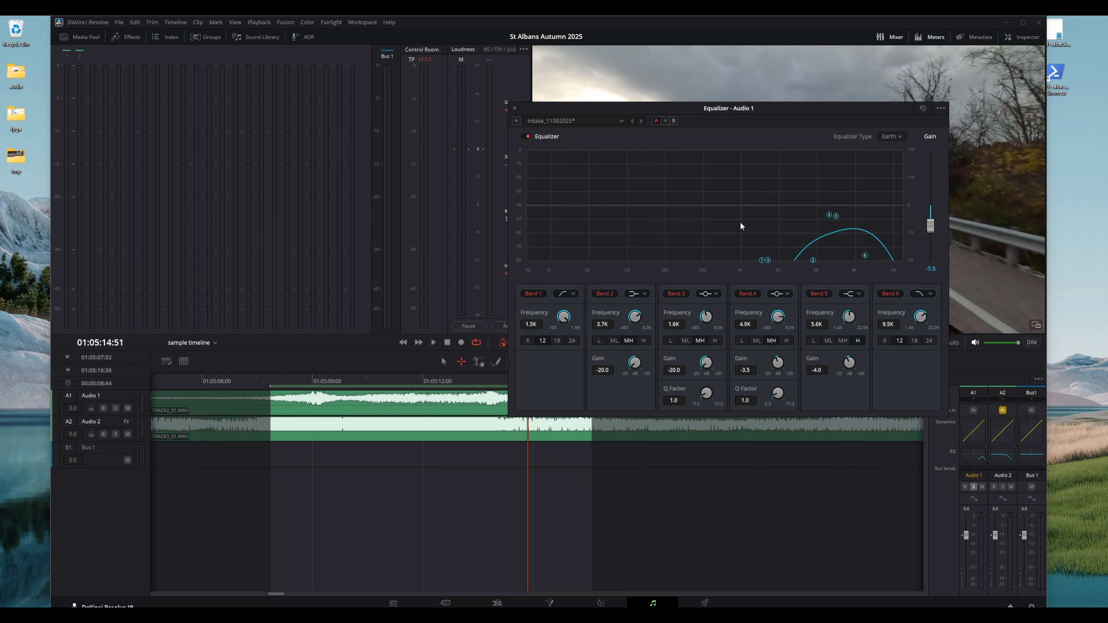
Close the equalizer and switch to the Edit page
click(516, 108)
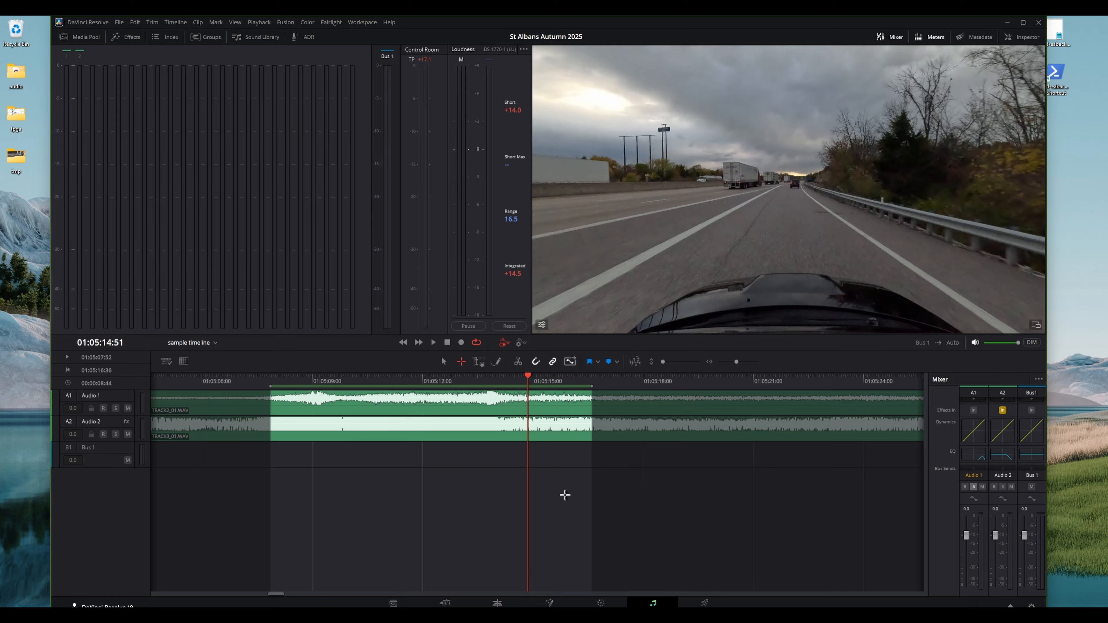
click(445, 603)
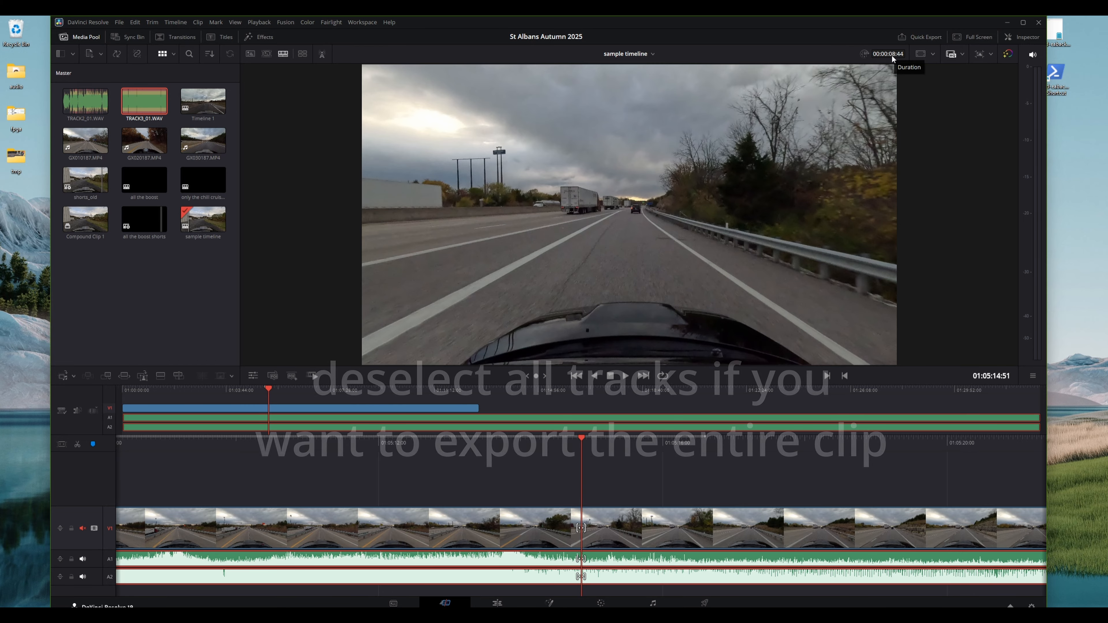
click(909, 35)
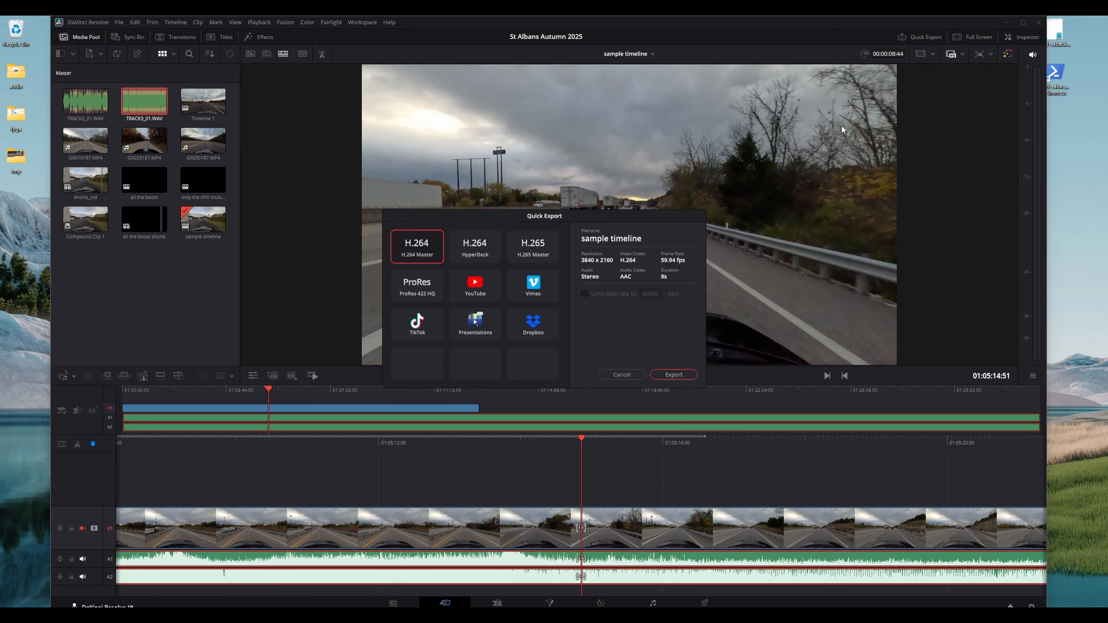
click(671, 375)
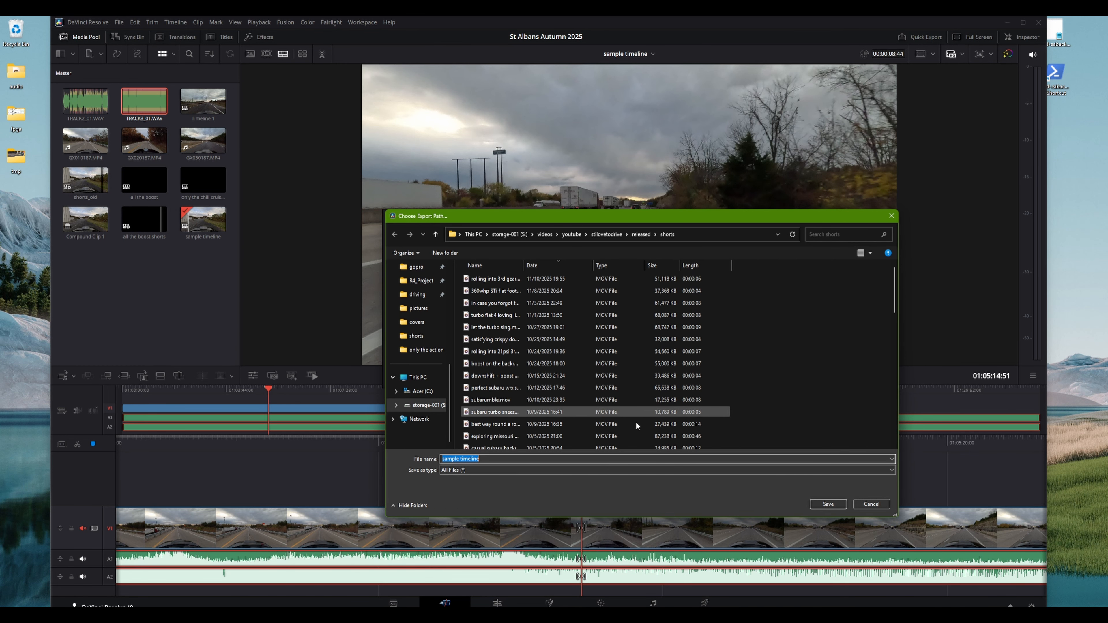
click(872, 505)
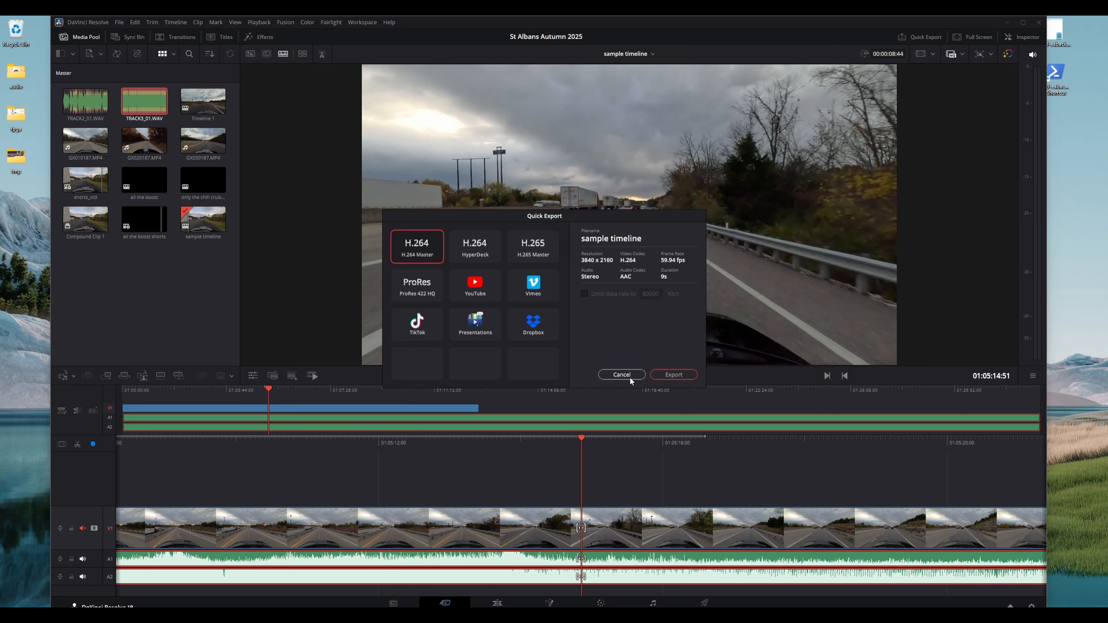
click(629, 376)
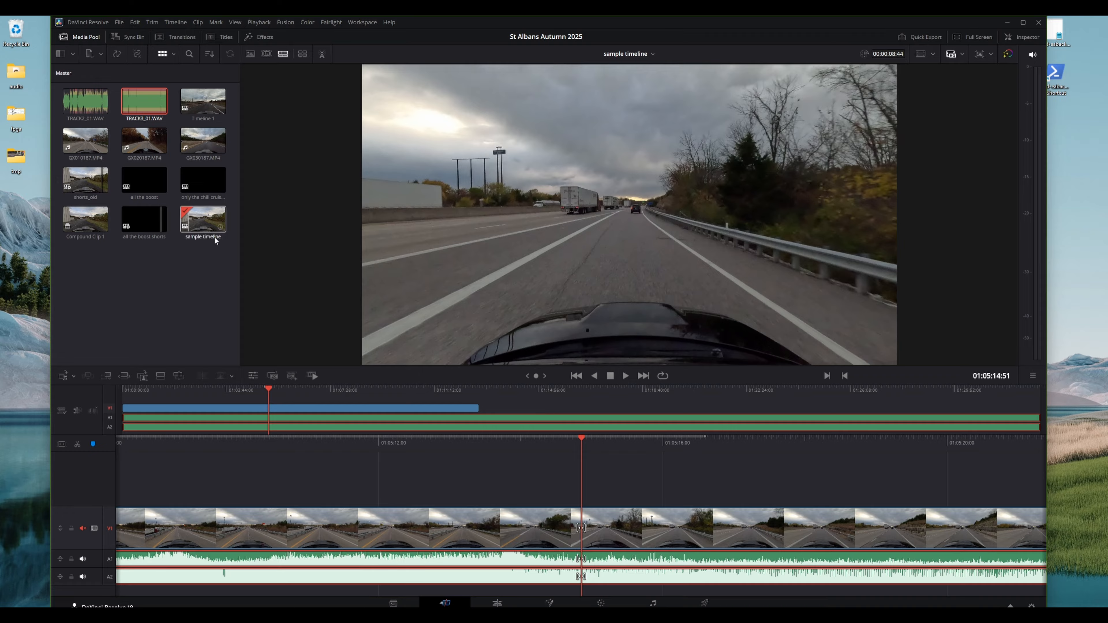
Remove the "sample timeline" from the media pool
click(198, 238)
right_click(200, 217)
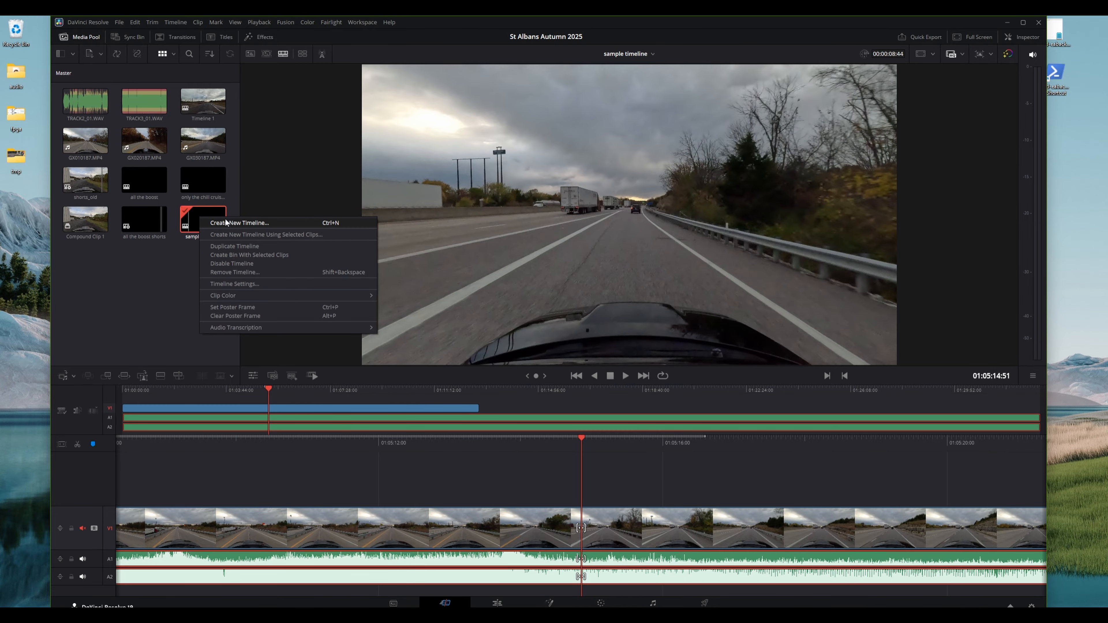
click(242, 274)
click(629, 358)
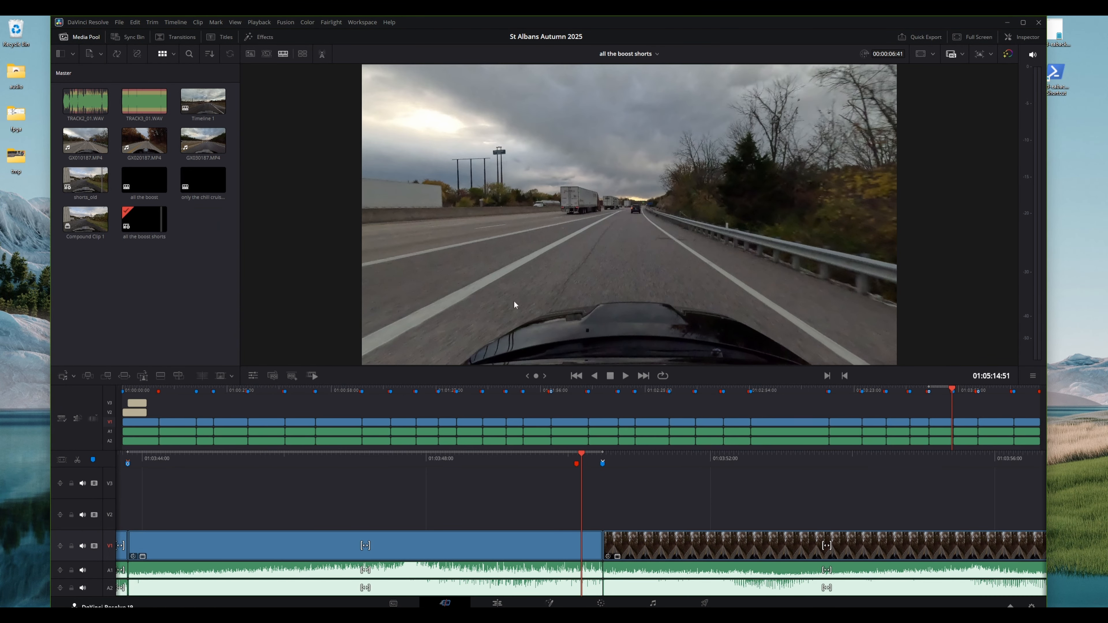
click(207, 98)
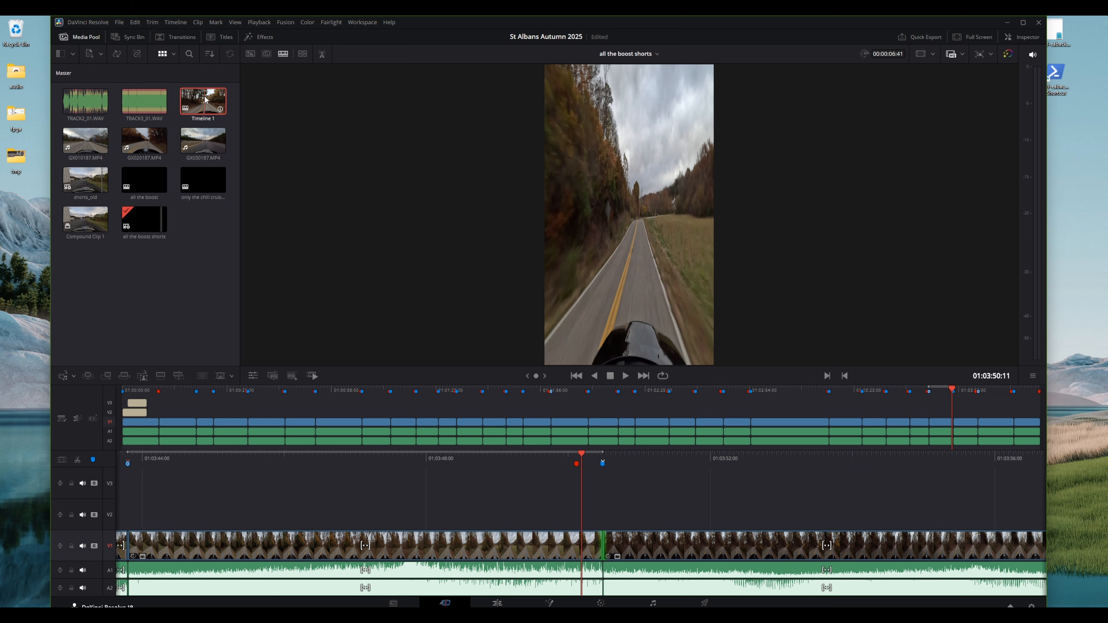
right_click(206, 100)
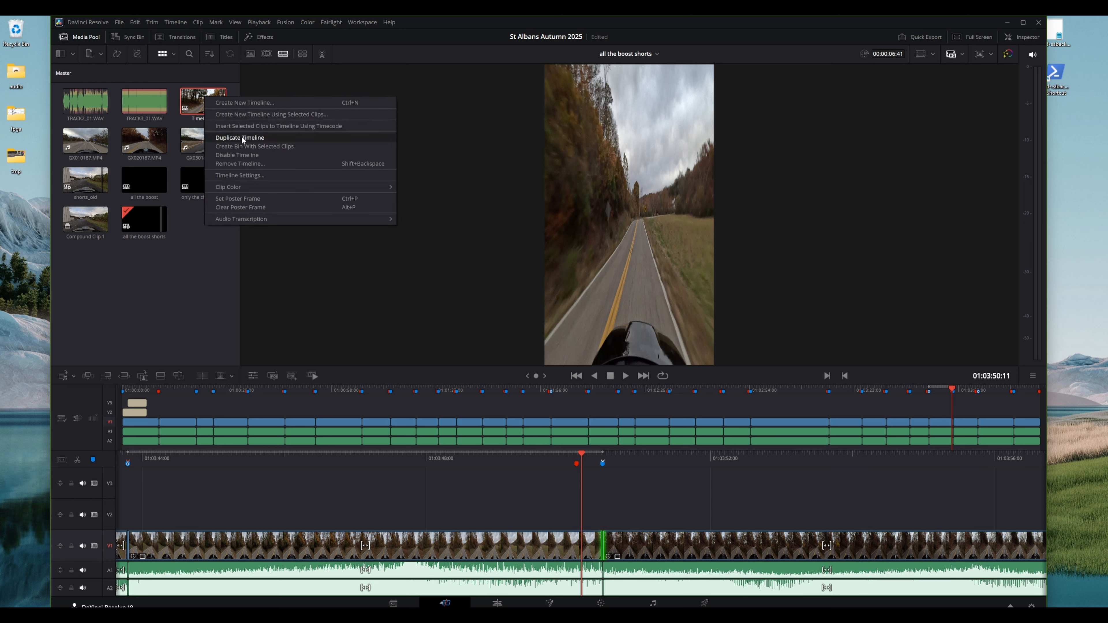
click(196, 283)
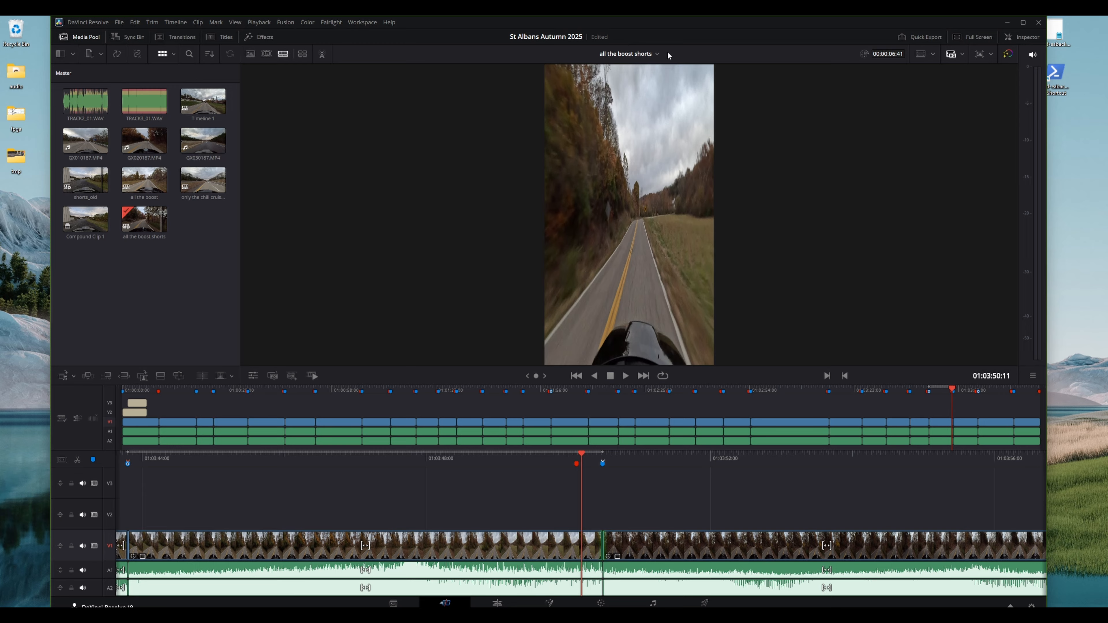
Open the "all the boost" timeline to review it, then switch back to the "all the boost shorts" timeline
click(651, 56)
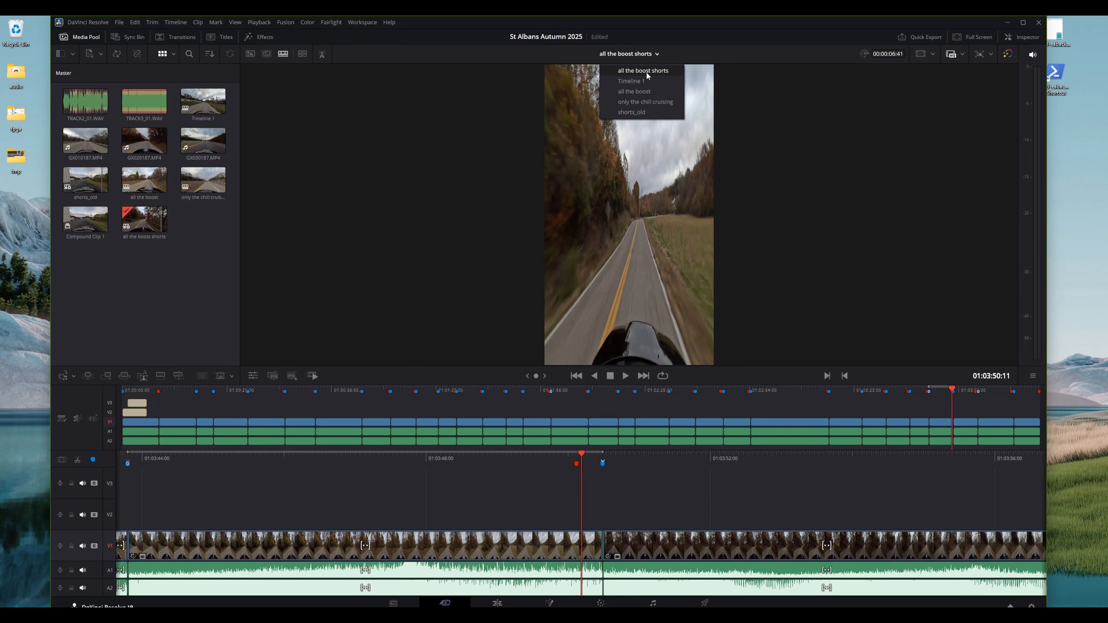
click(643, 92)
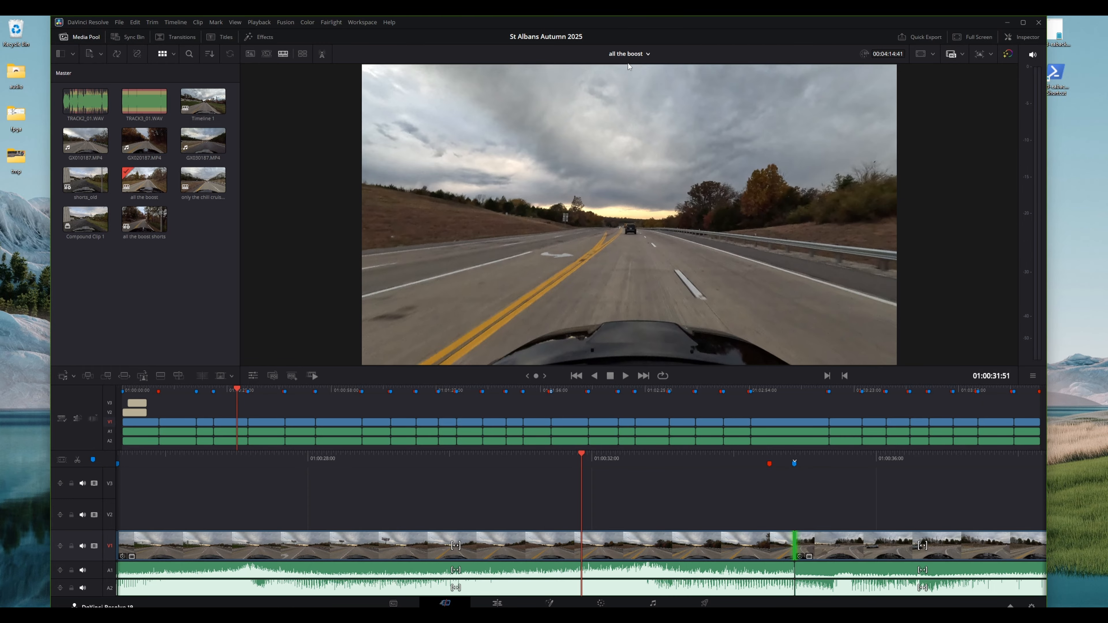
click(633, 54)
click(634, 81)
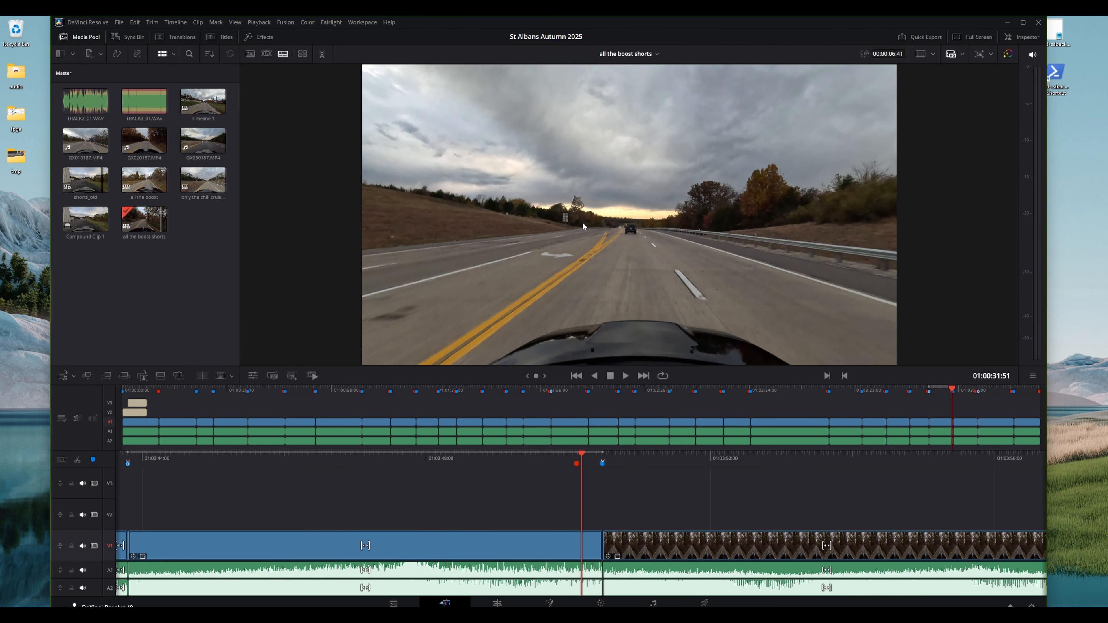